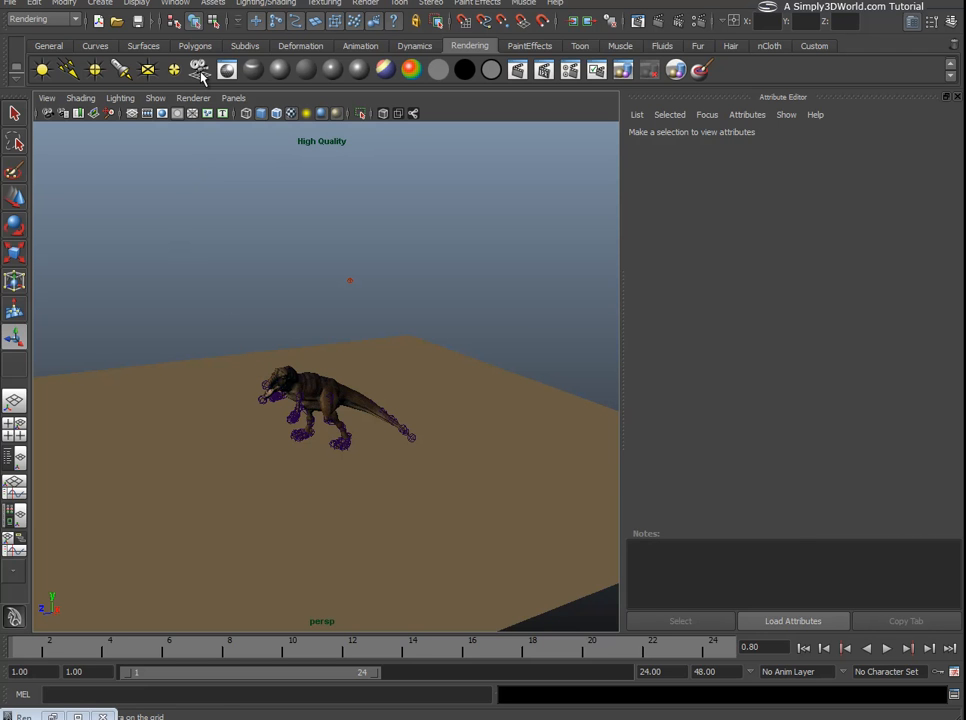
Step: Create a standard camera and move it along its Z axis well out in front of the dinosaur
click(103, 5)
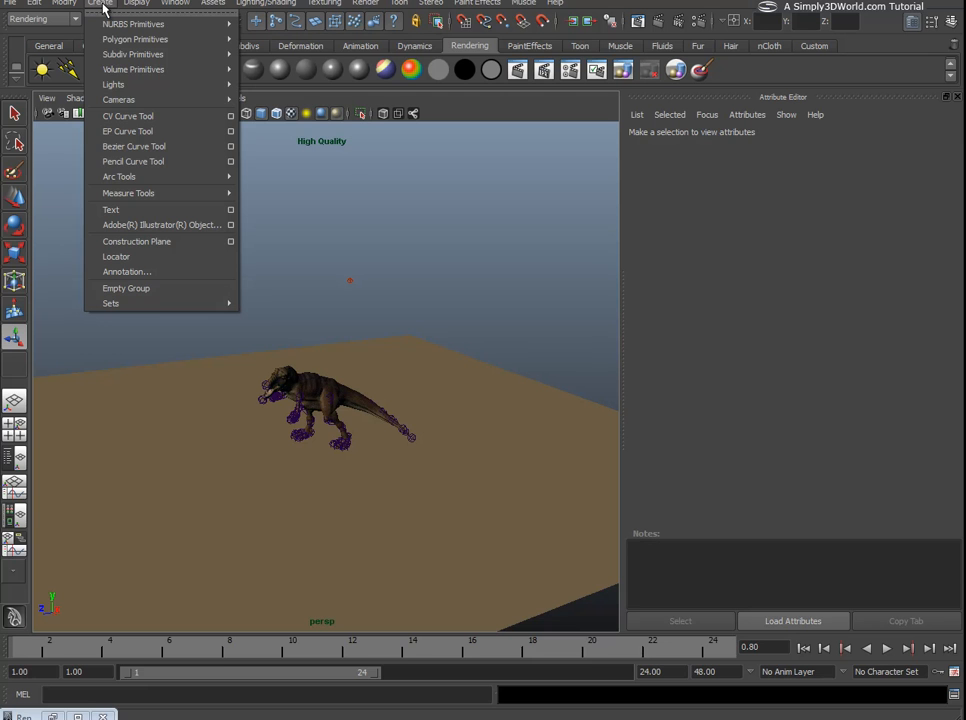
mouse_move(230, 100)
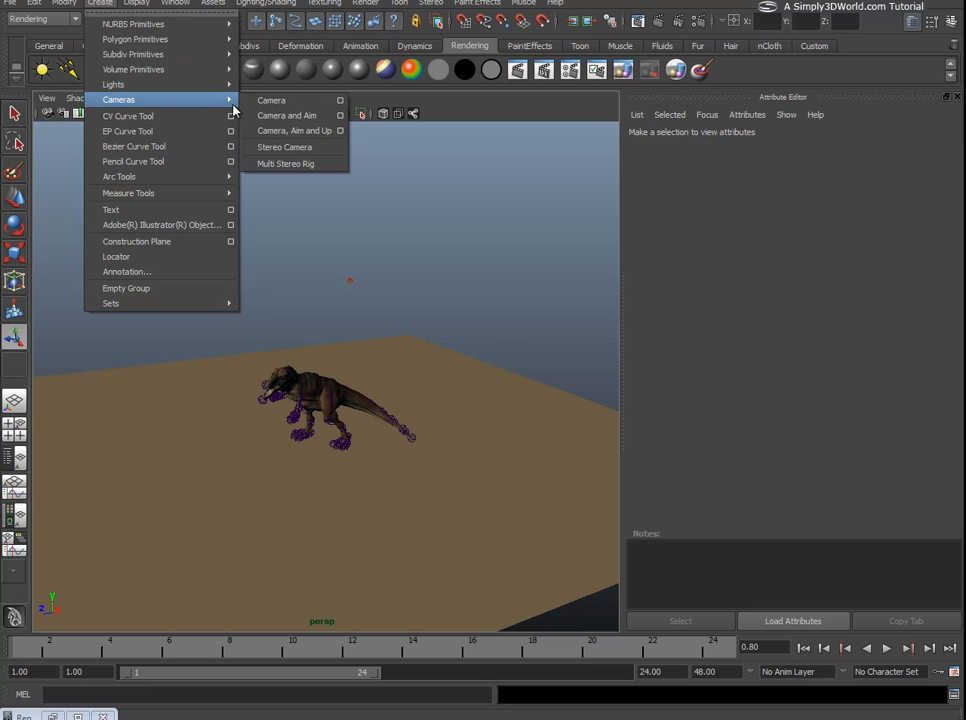
click(266, 100)
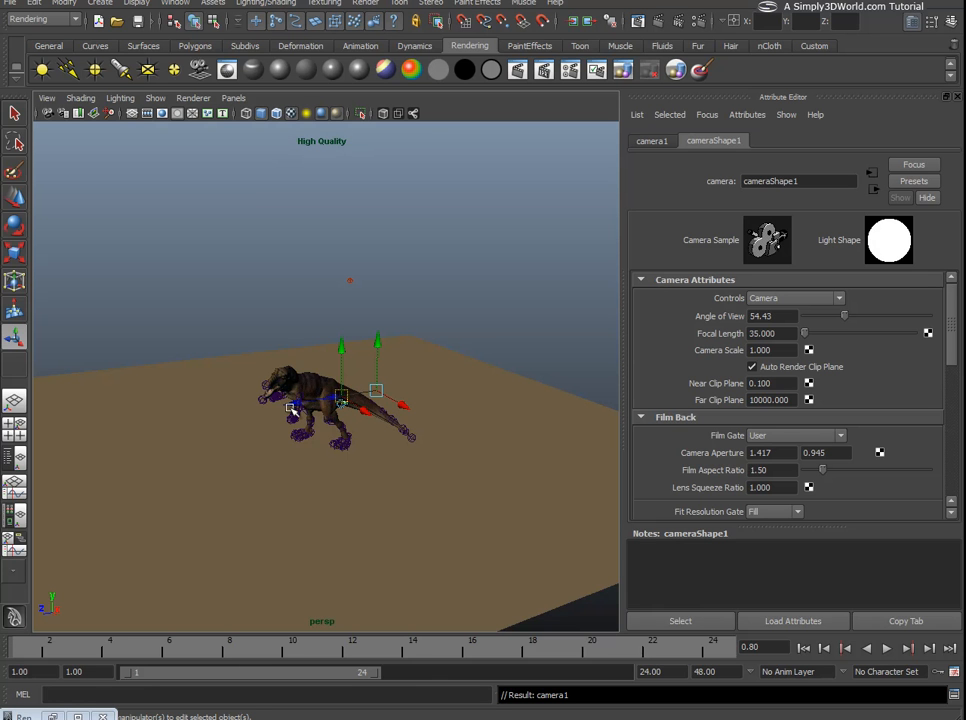
drag(296, 407, 43, 470)
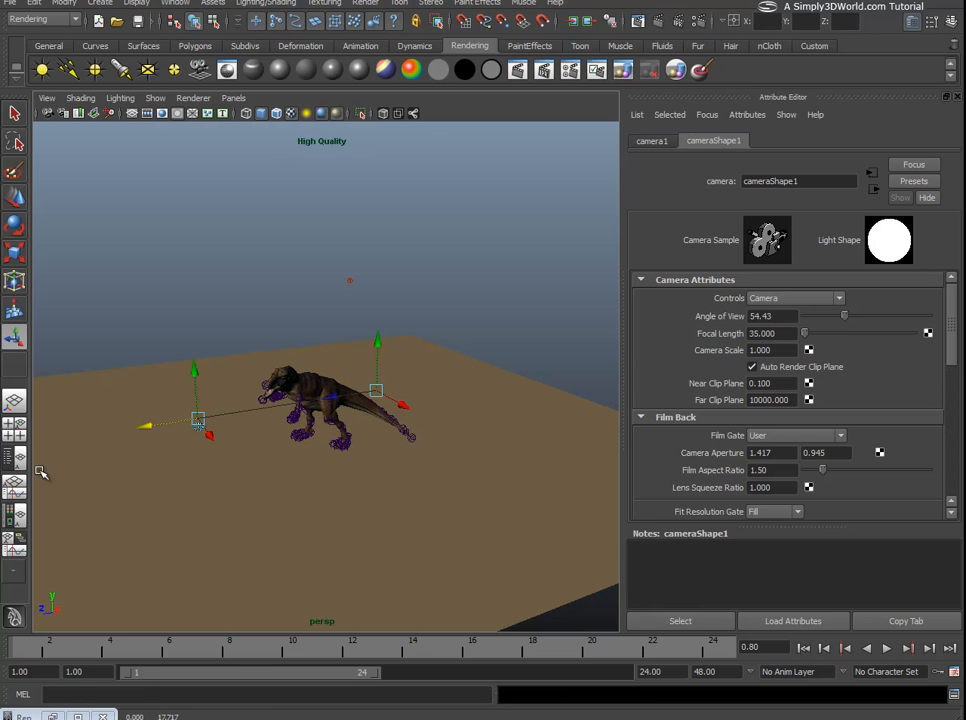
click(18, 429)
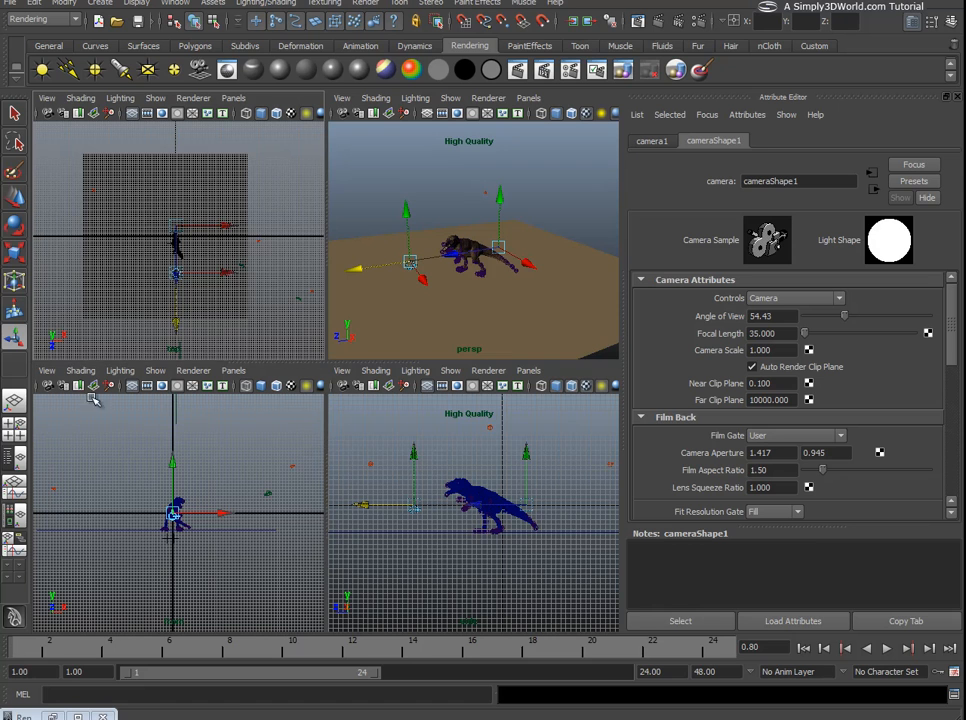
drag(177, 325, 185, 361)
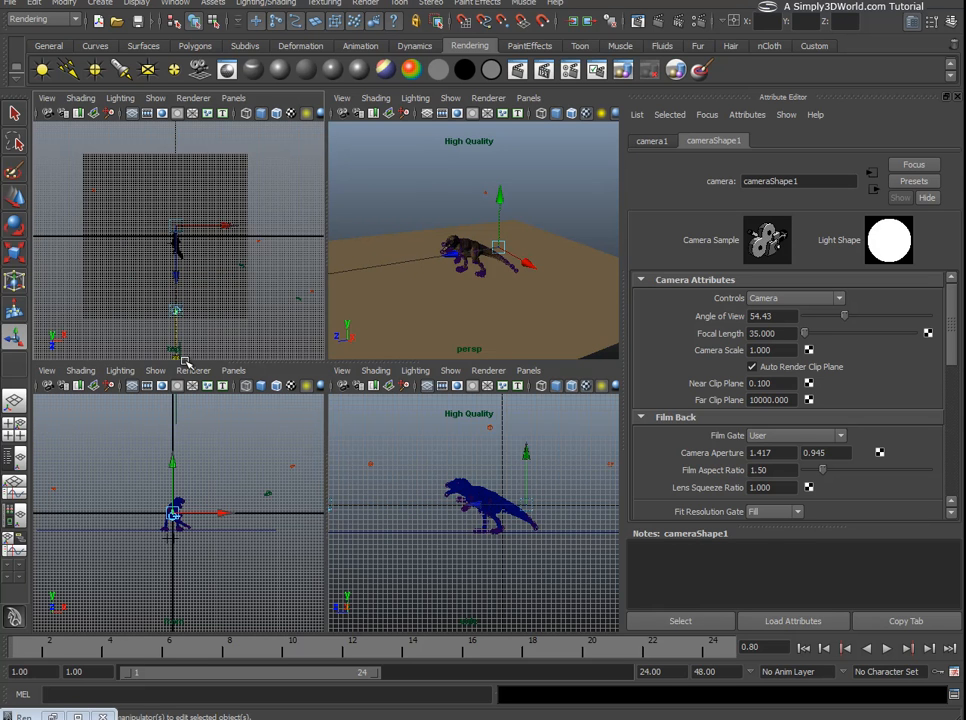
click(14, 403)
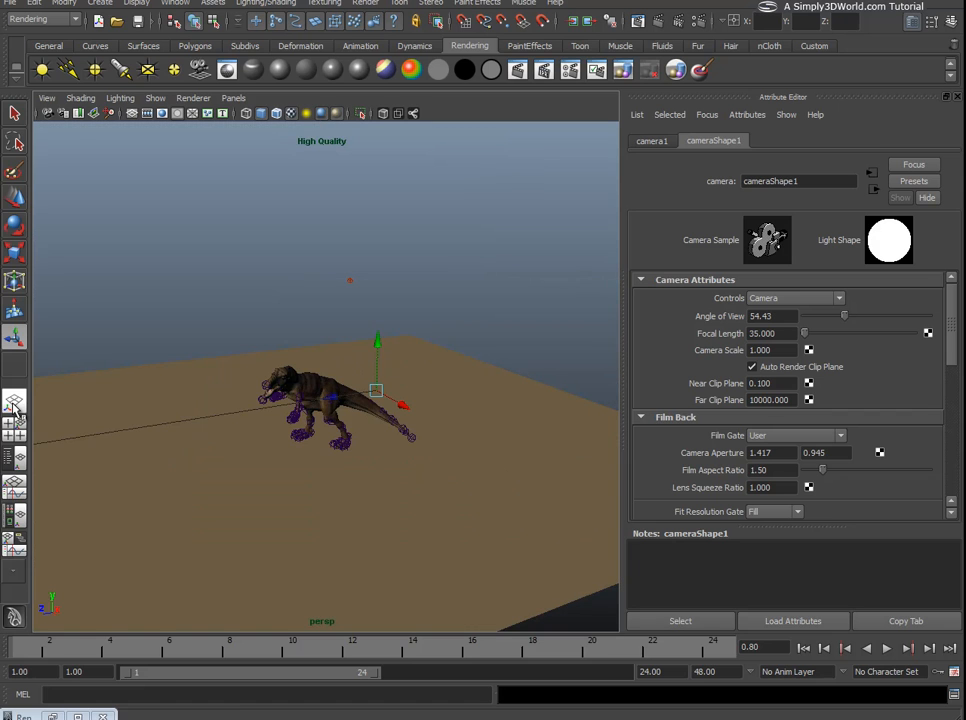
Step: Look through camera1 in the viewport and adjust its framing of the dinosaur
click(233, 98)
mouse_move(276, 113)
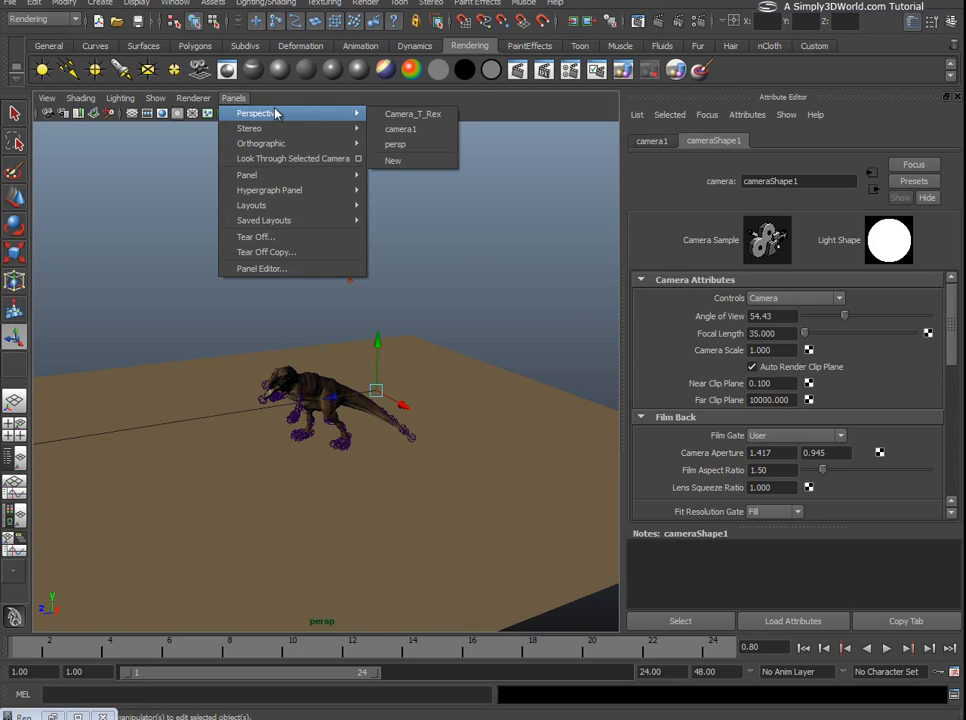
click(402, 133)
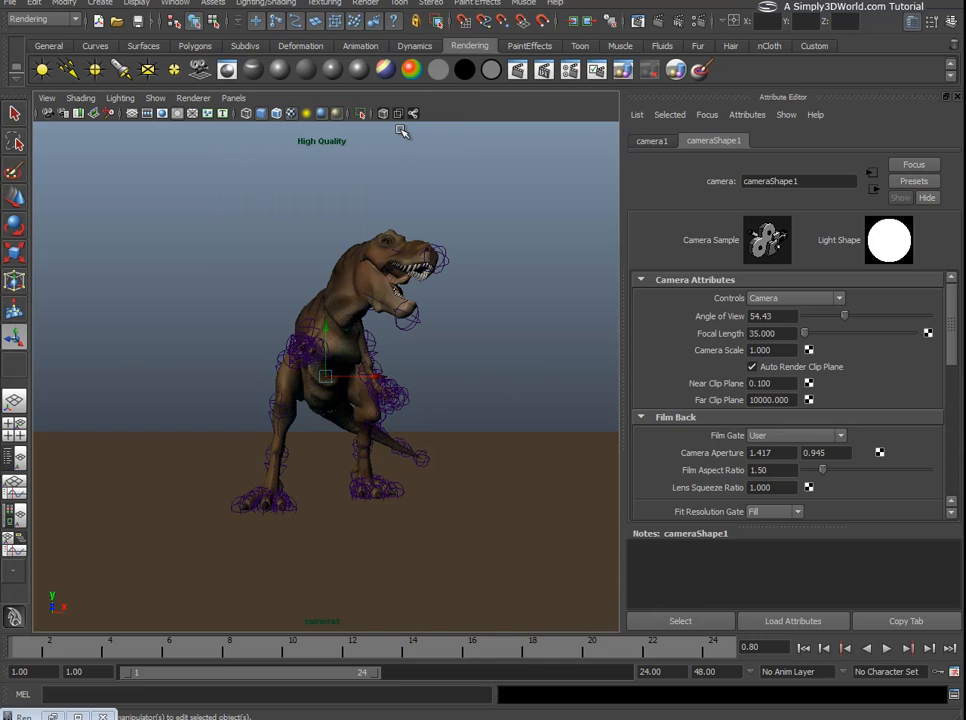
alt+drag(350, 415, 322, 460)
scroll(238, 452, up, 2)
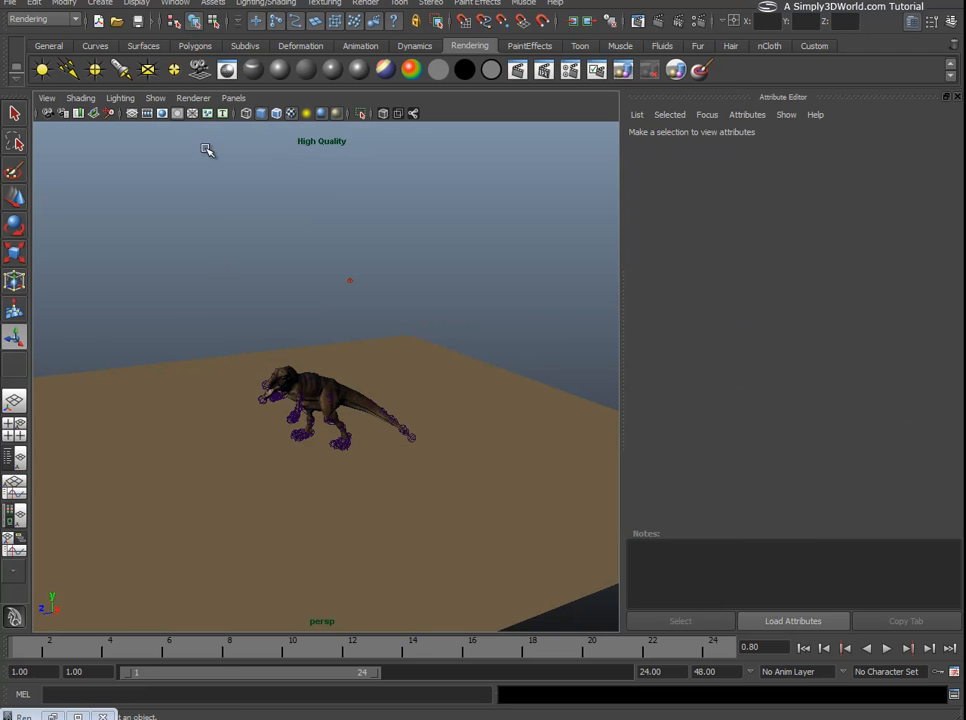
Step: Look through Camera_T_Rex in the viewport and light the view with all scene lights
click(233, 98)
mouse_move(323, 113)
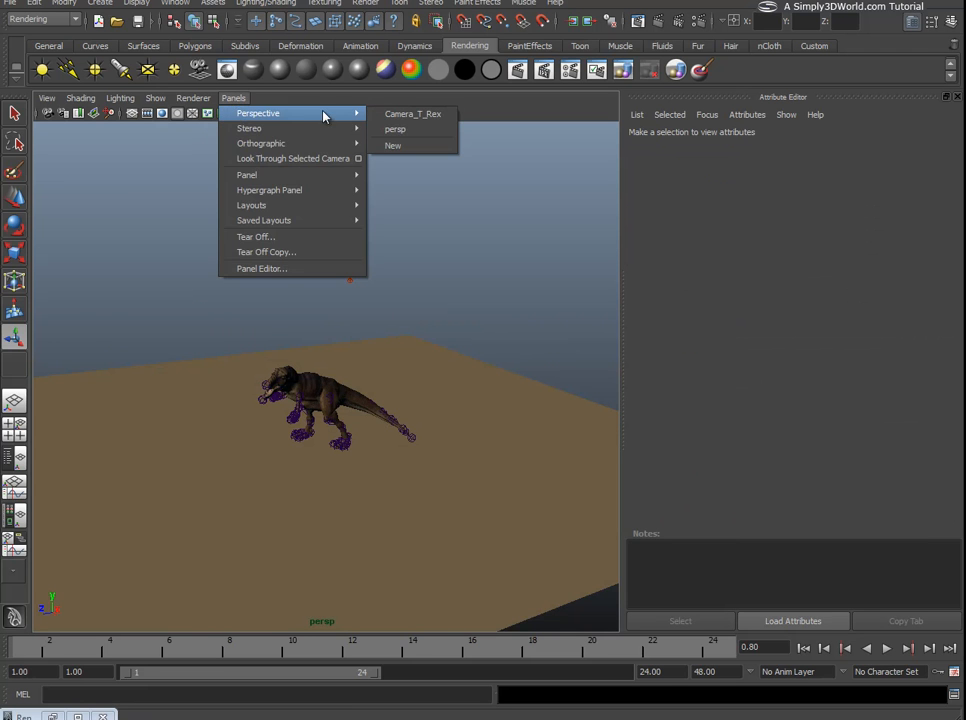
click(388, 113)
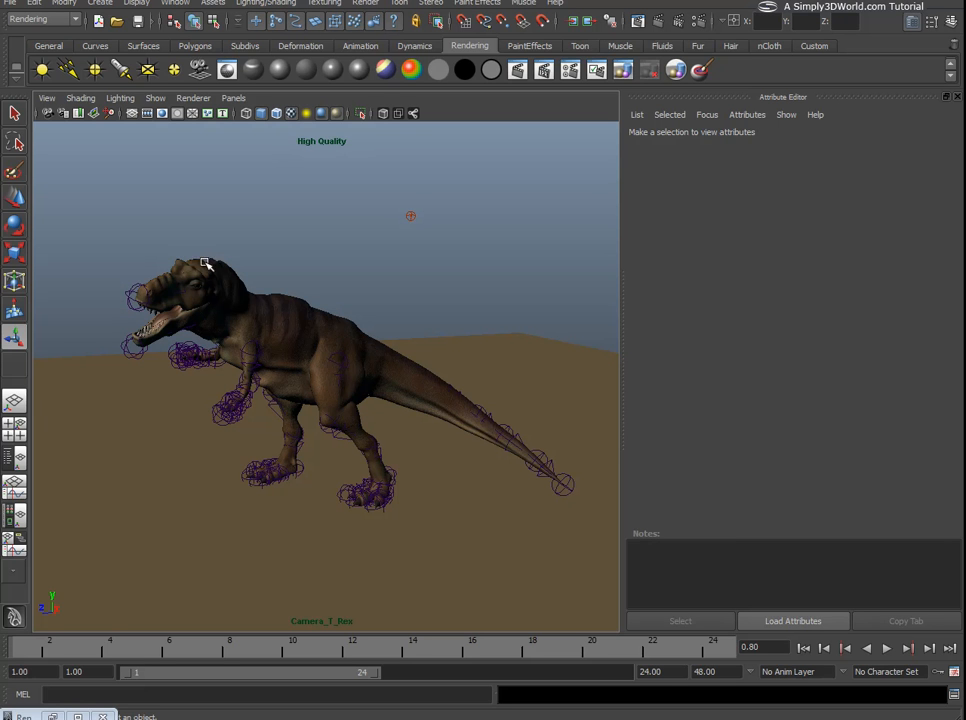
click(121, 98)
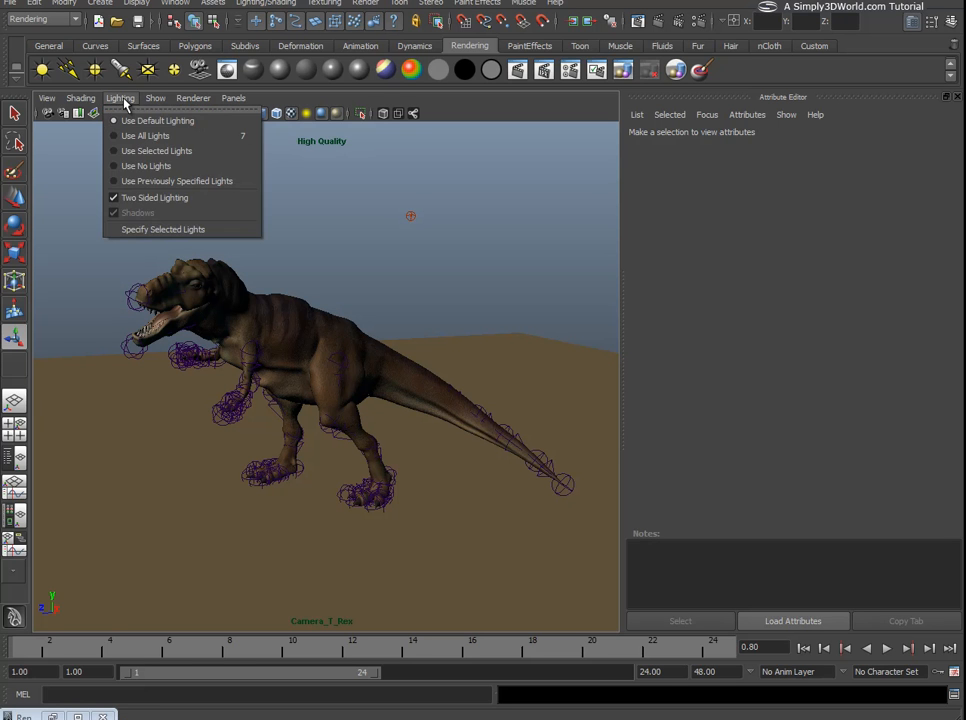
click(128, 135)
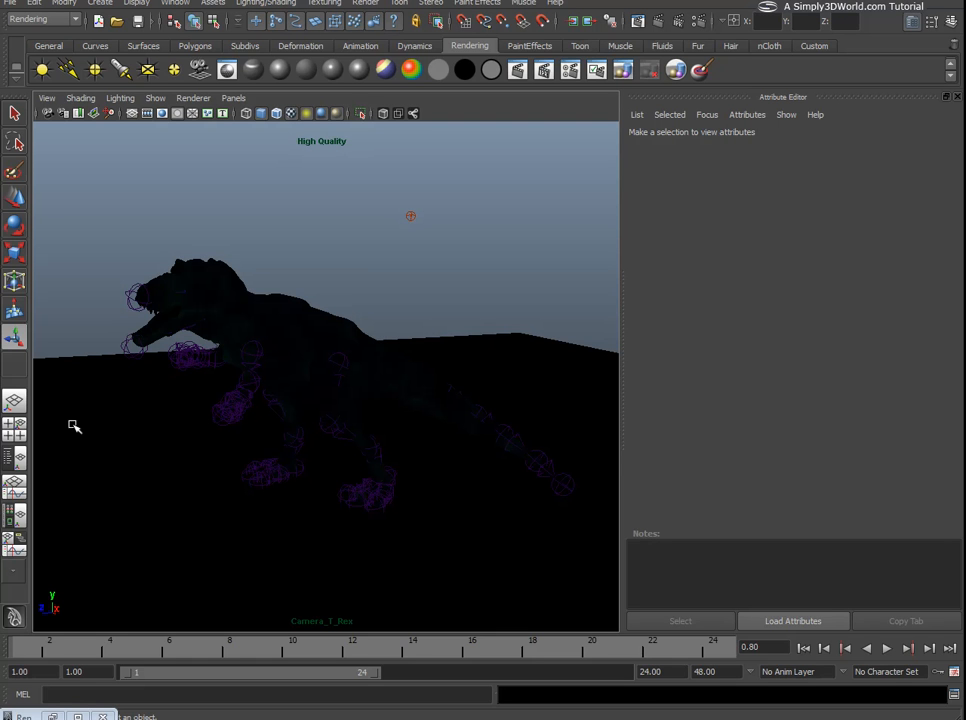
Step: Switch to the four-view layout and open the Outliner
click(18, 436)
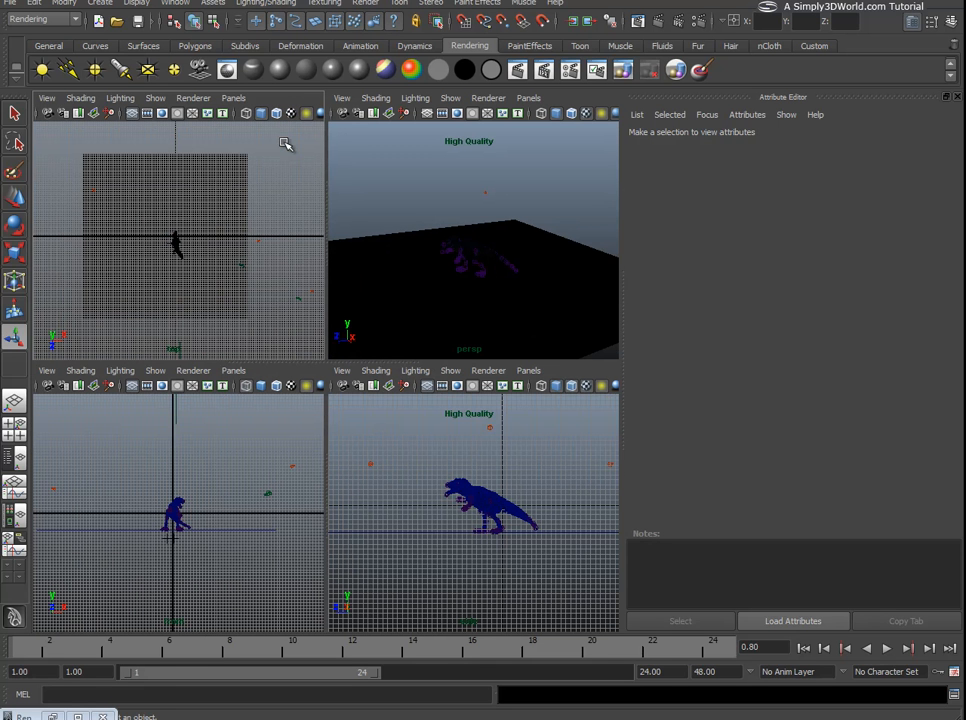
click(178, 4)
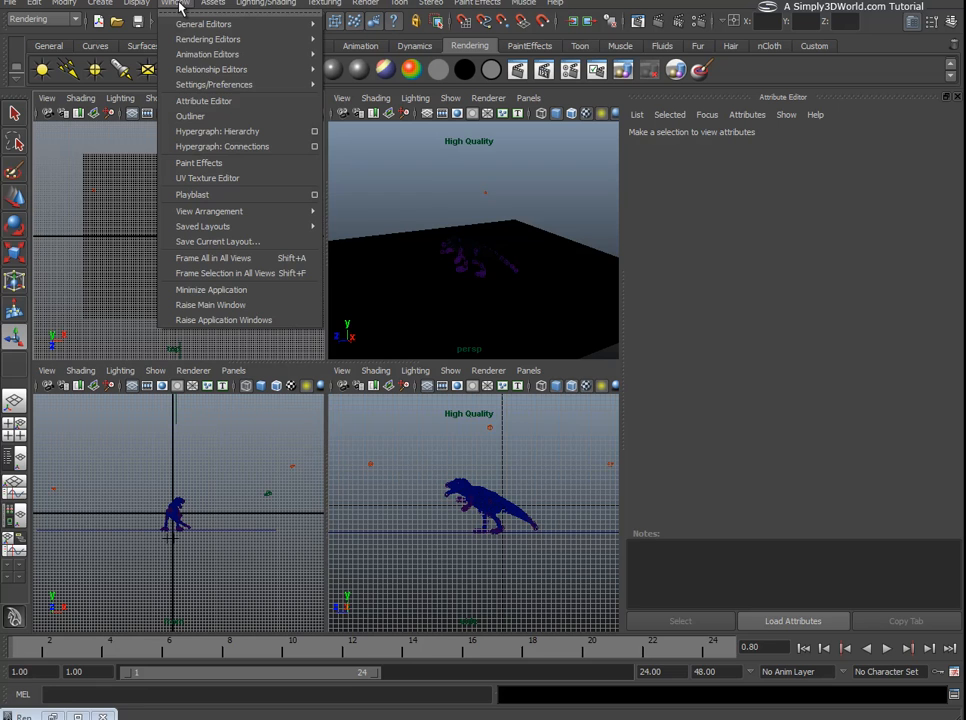
click(190, 116)
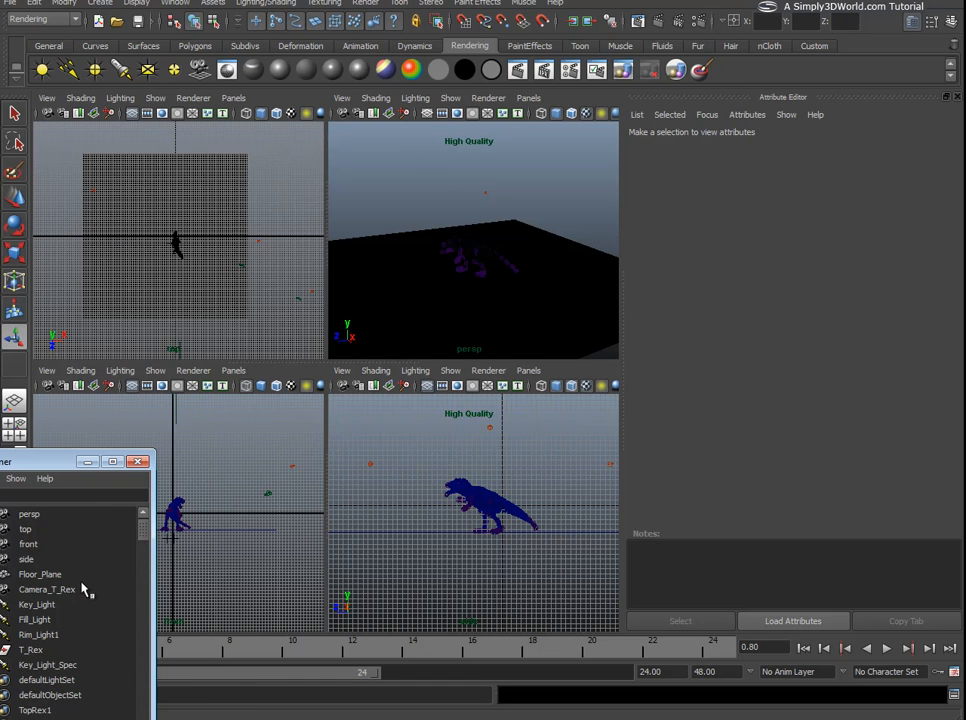
Step: Set the intensity of Key_Light to 1
click(50, 607)
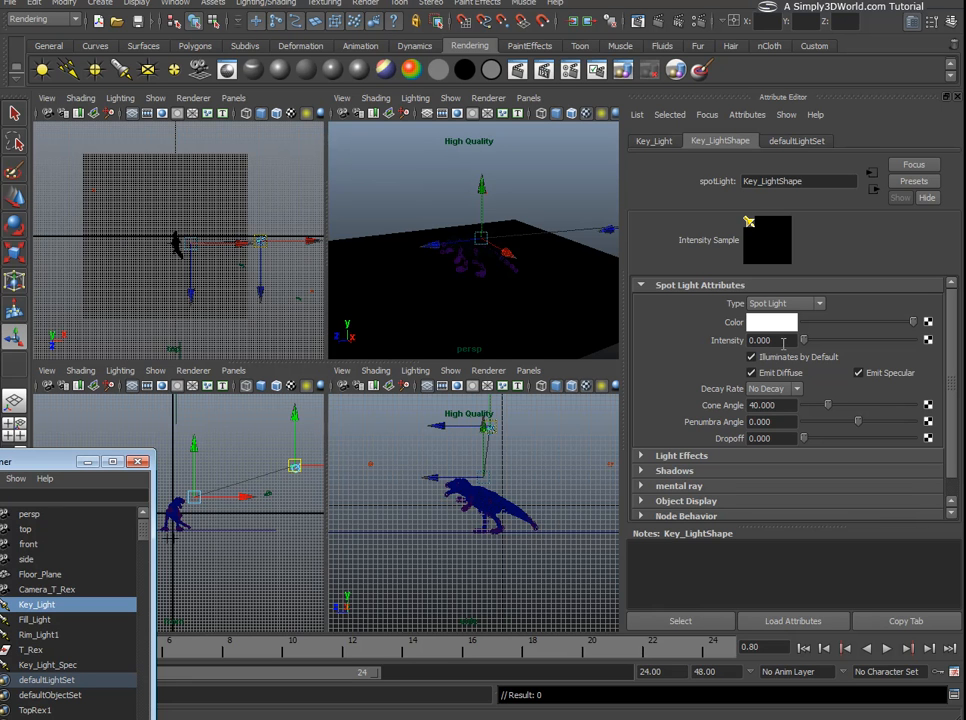
click(781, 341)
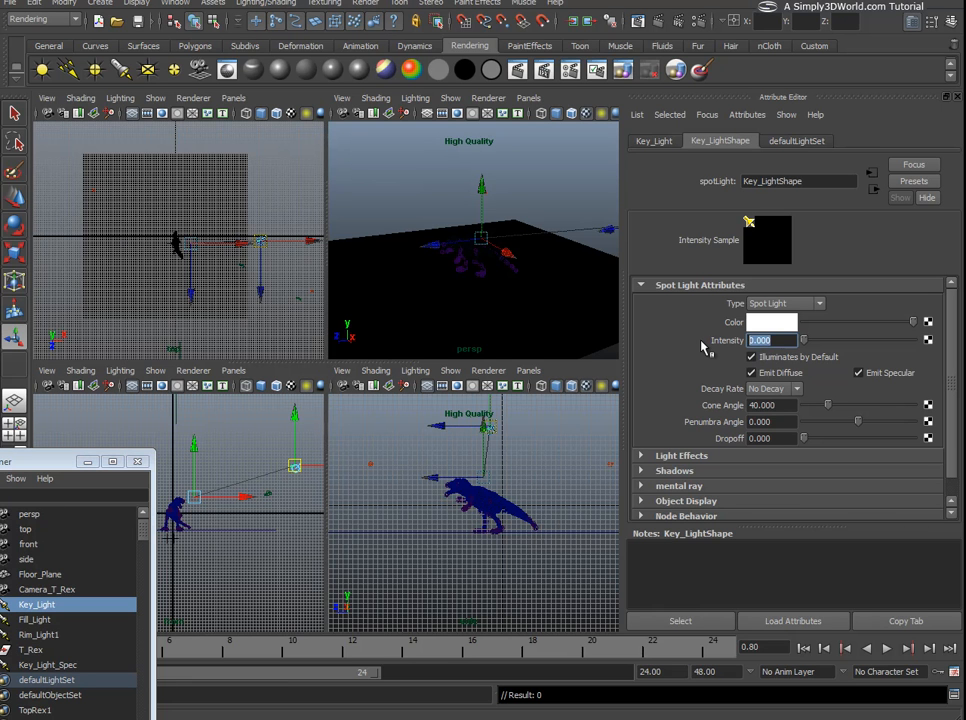
text(1)
key(Return)
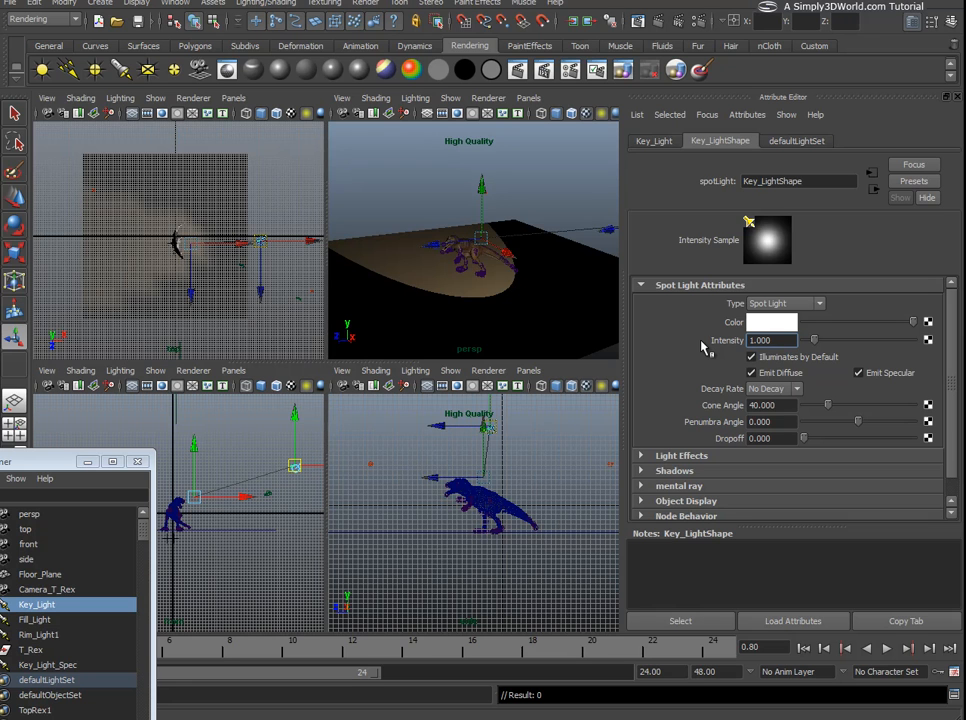
Step: Enable depth map shadows for Key_Light
click(642, 472)
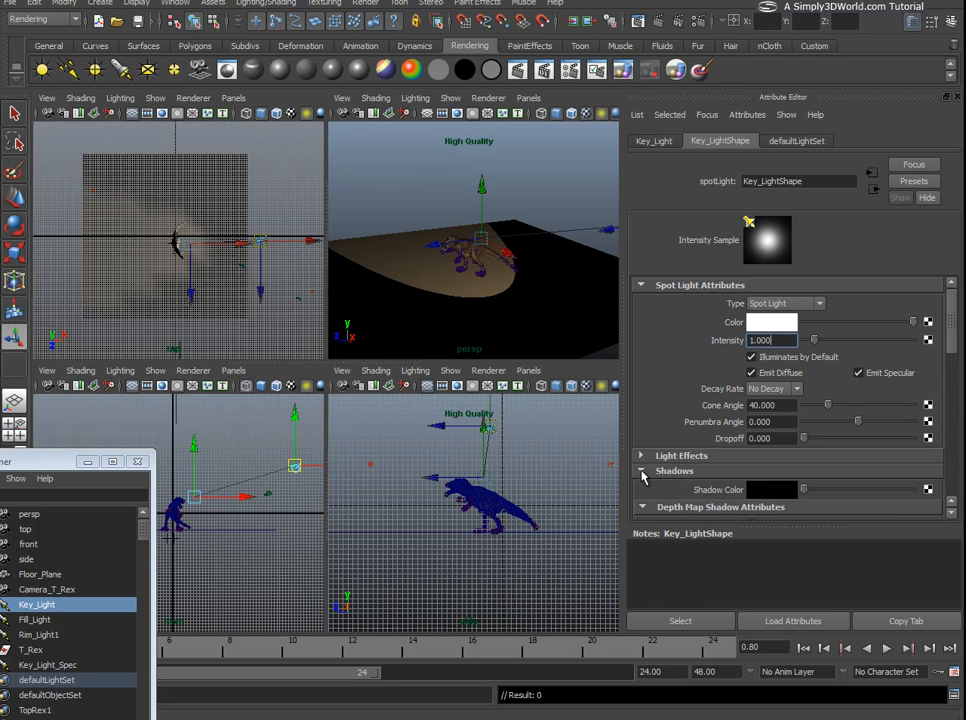
click(954, 514)
click(954, 514)
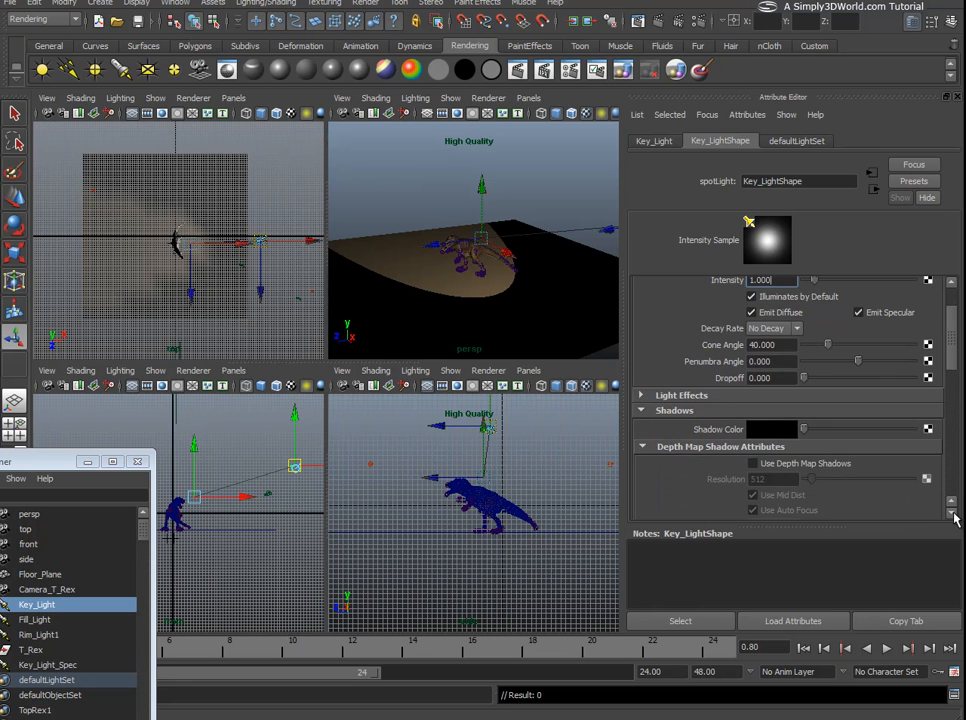
click(753, 465)
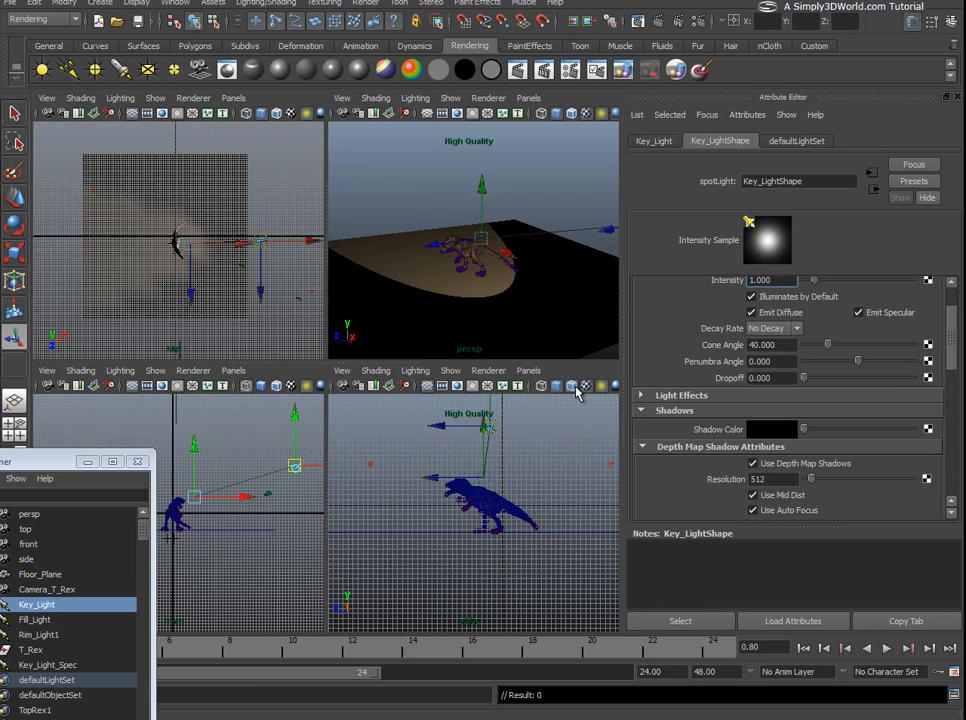
Step: Minimize the Outliner, restore Render View and redo the previous render from the persp camera
click(88, 461)
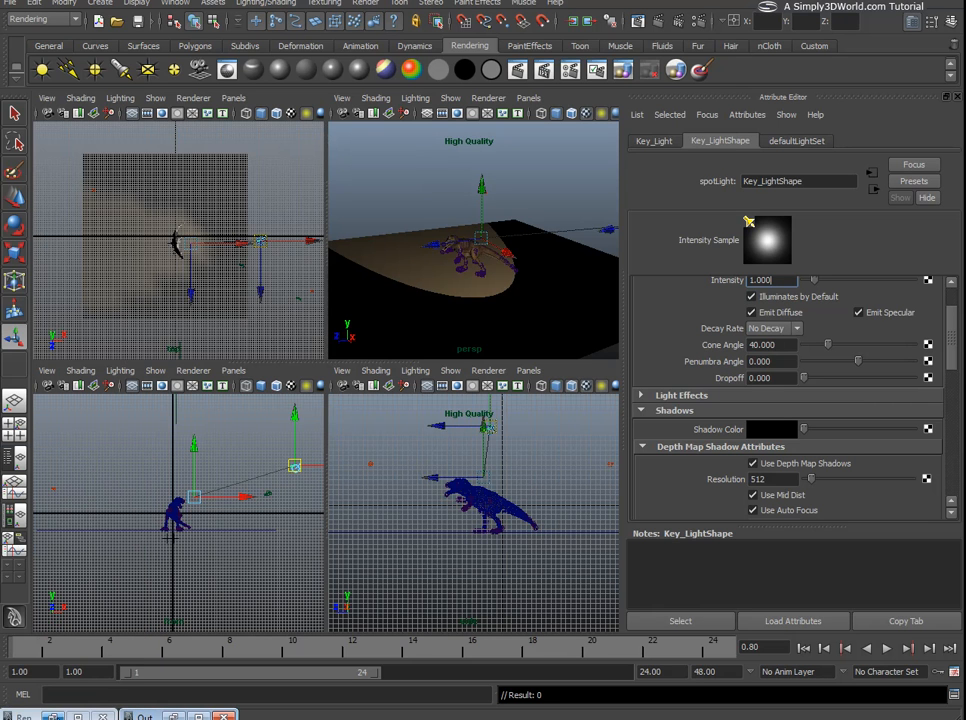
click(53, 716)
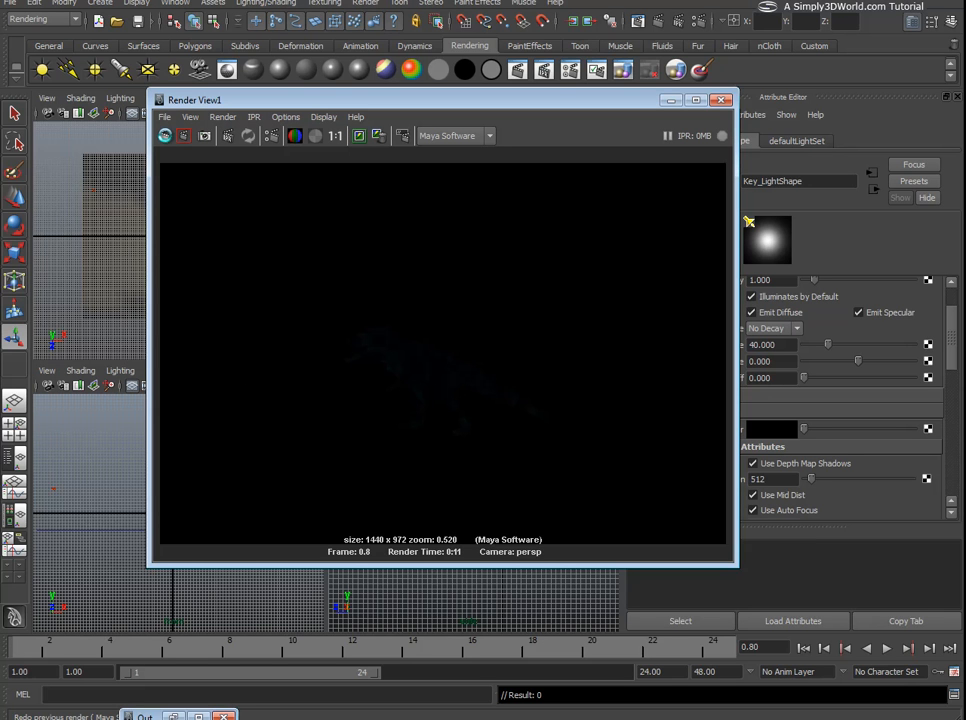
click(166, 137)
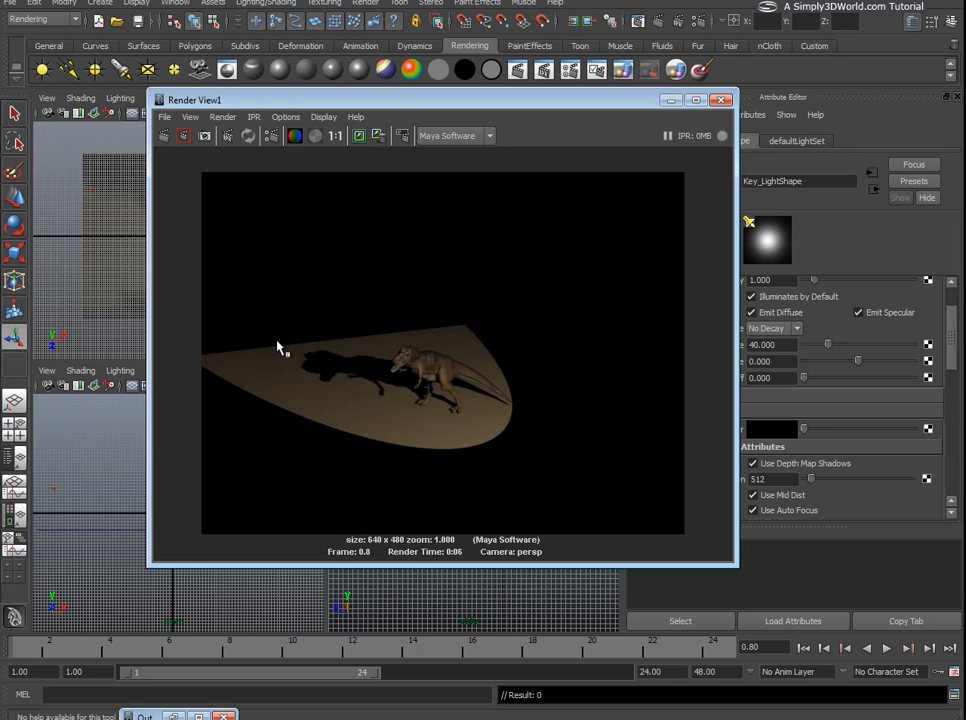
Step: Render the scene from Camera_T_Rex, keep the image in Render View and minimize that window
click(224, 117)
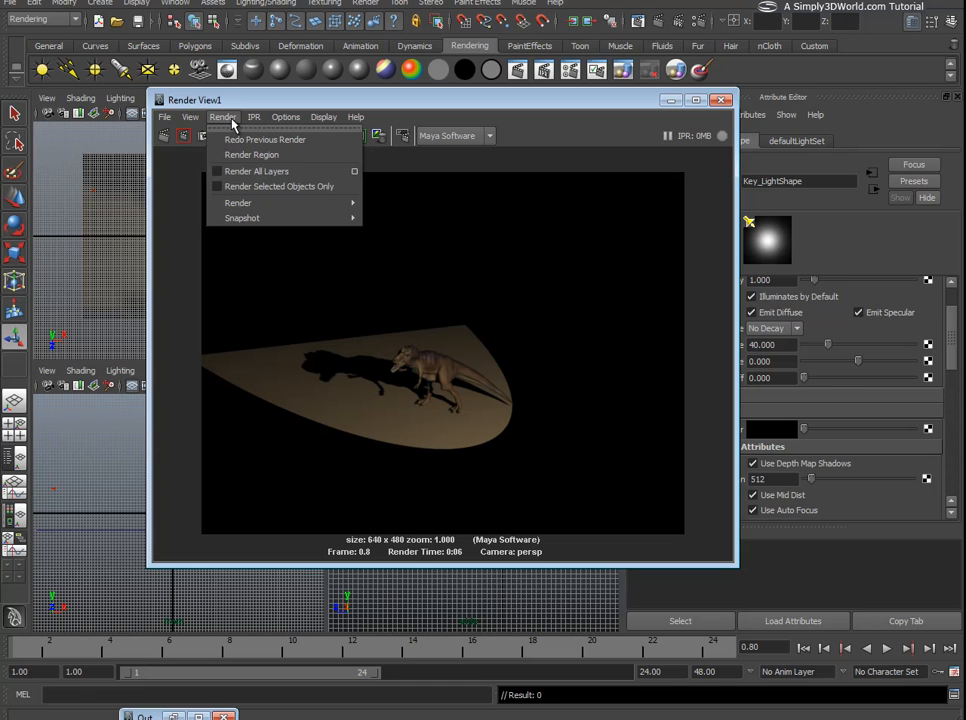
mouse_move(246, 206)
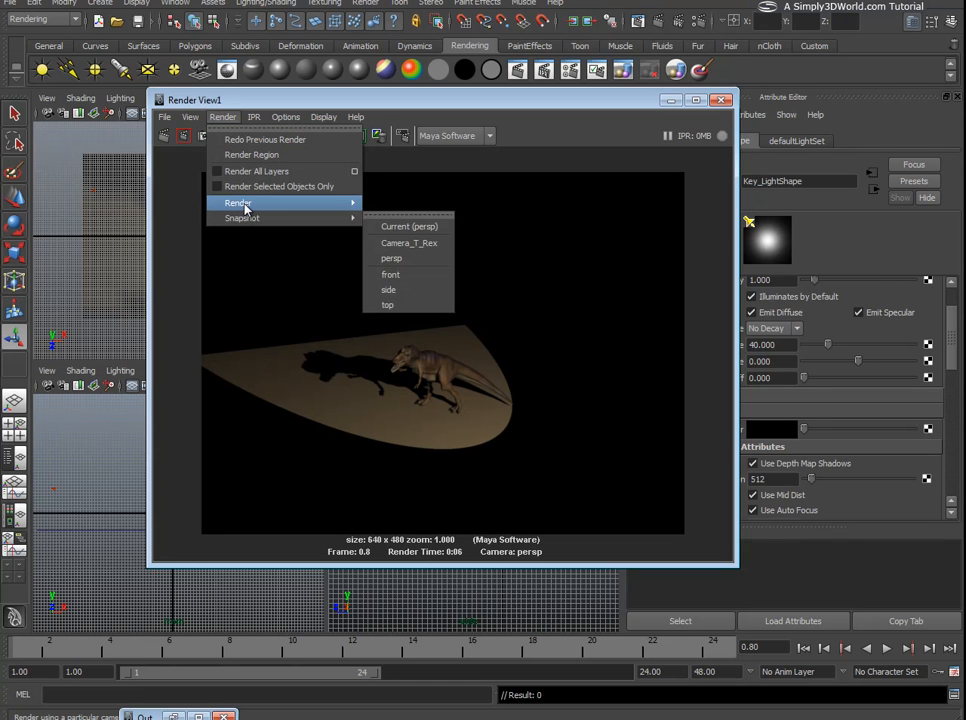
click(391, 230)
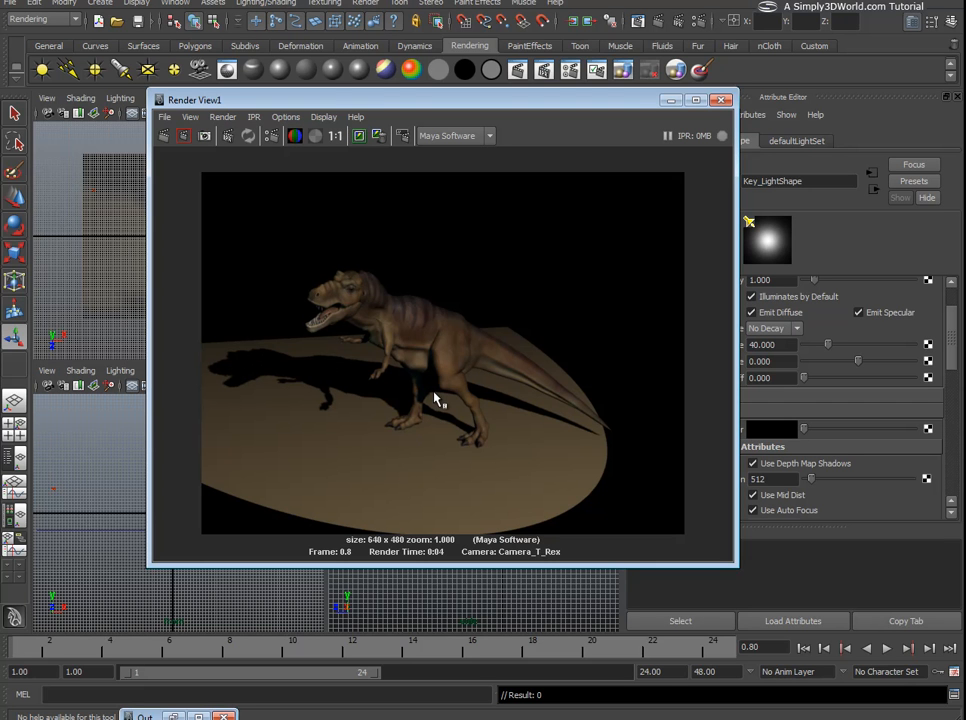
click(360, 139)
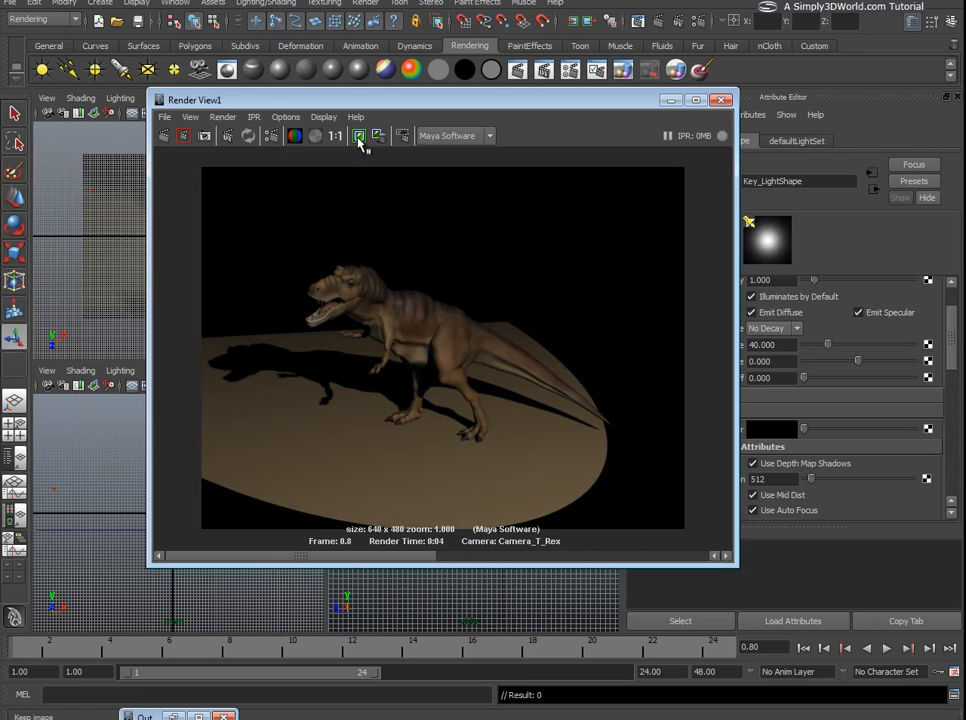
click(670, 100)
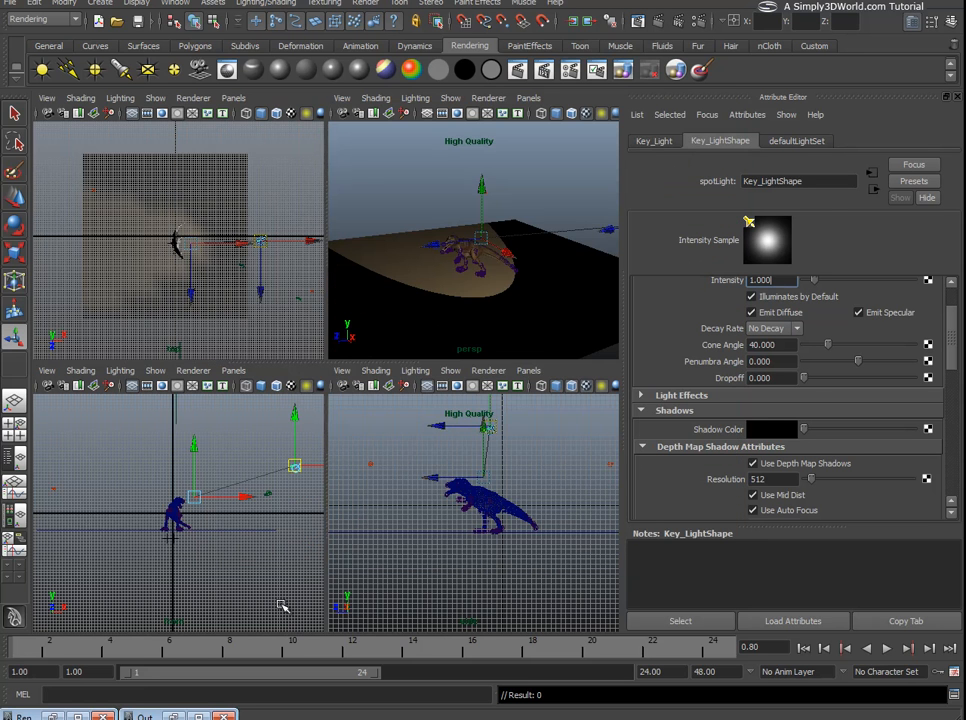
Step: Select Fill_Light in the Outliner and set its intensity to 0.5
click(145, 717)
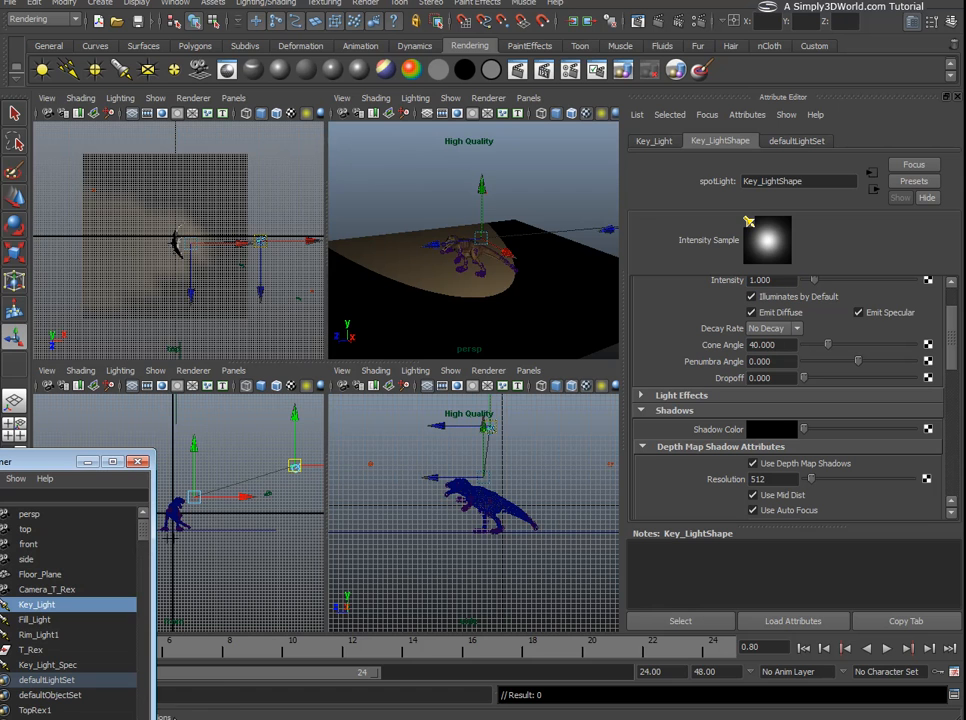
click(75, 621)
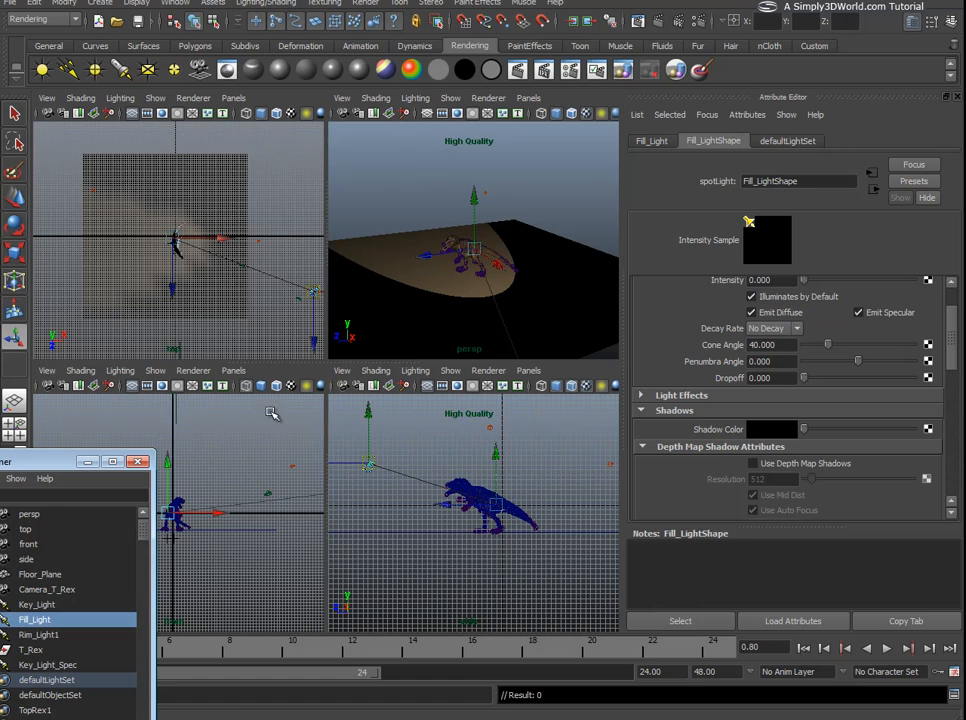
scroll(240, 582, down, 2)
scroll(240, 585, down, 2)
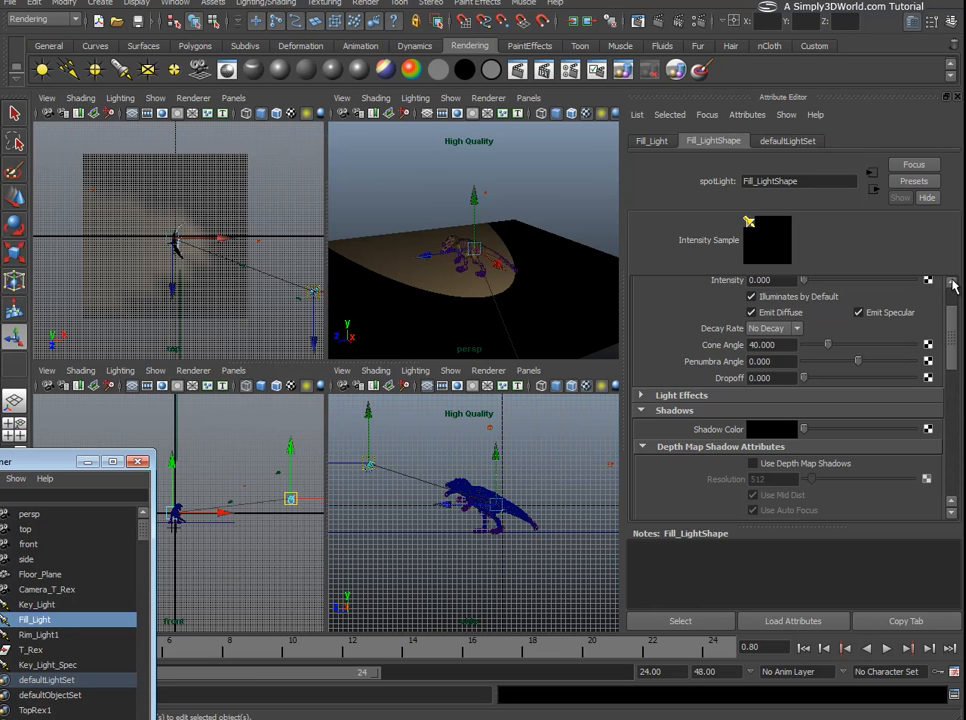
scroll(951, 285, up, 1)
click(785, 295)
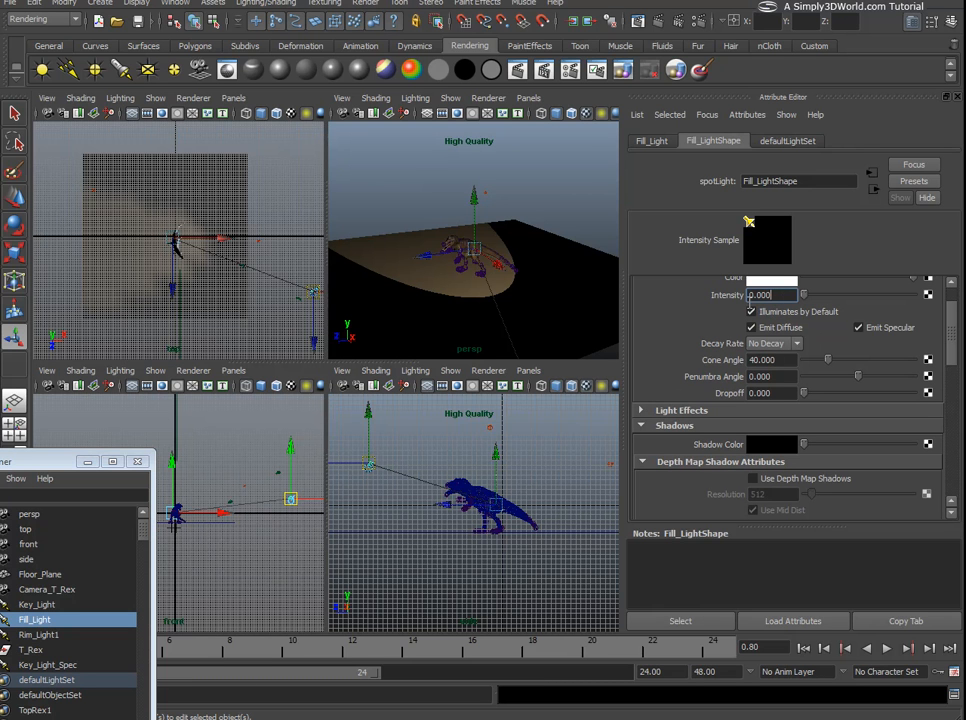
double_click(750, 296)
text(.5)
key(Return)
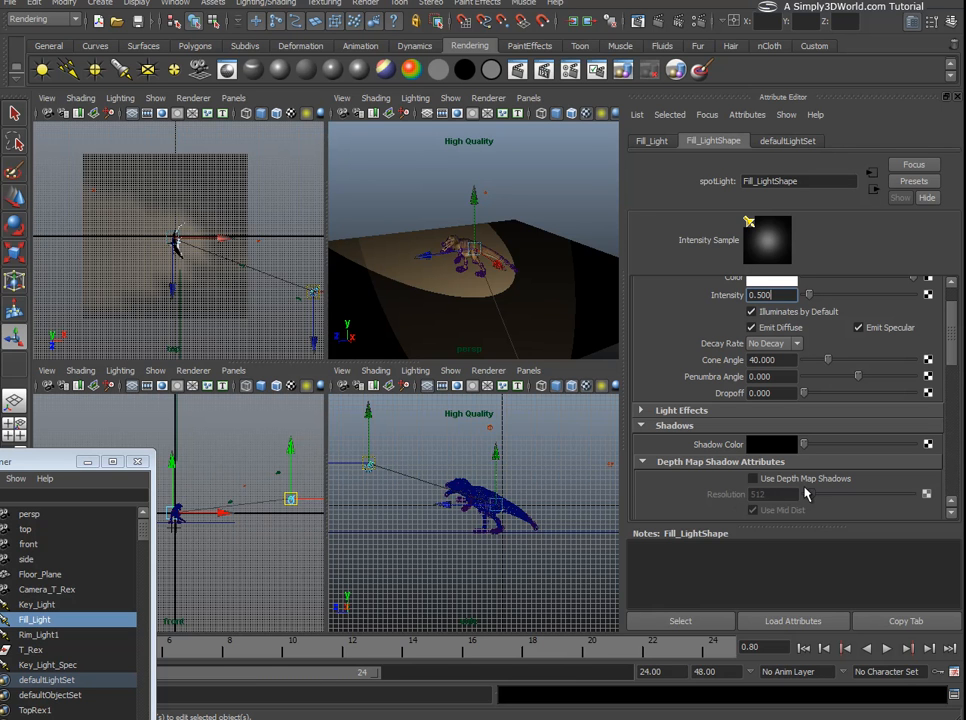
Step: Minimize the Outliner, restore Render View and render the scene again from Camera_T_Rex
click(87, 461)
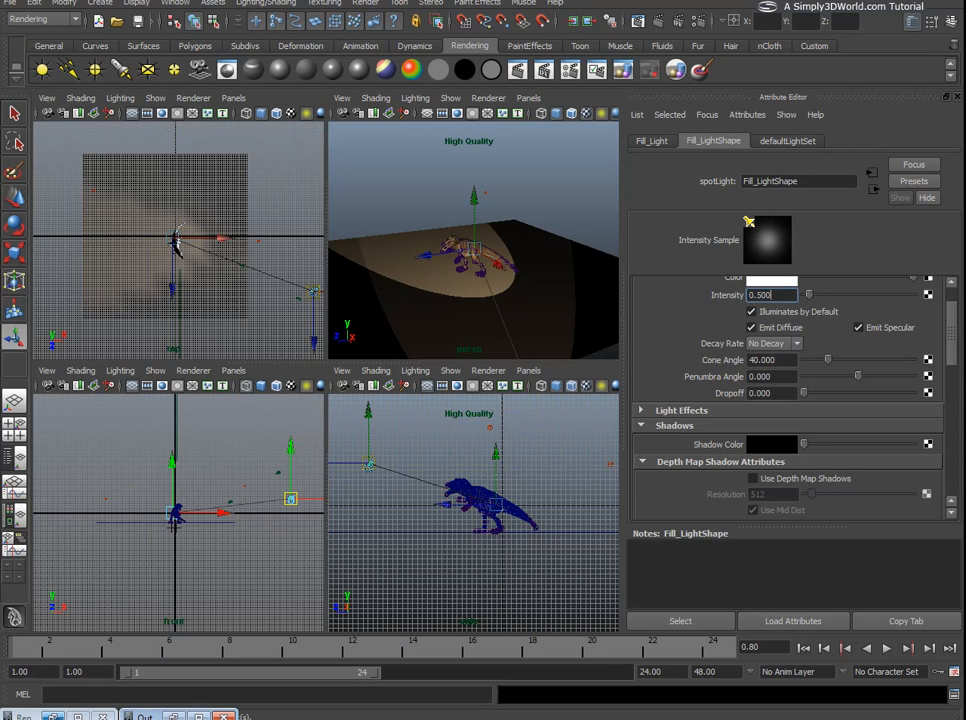
click(22, 716)
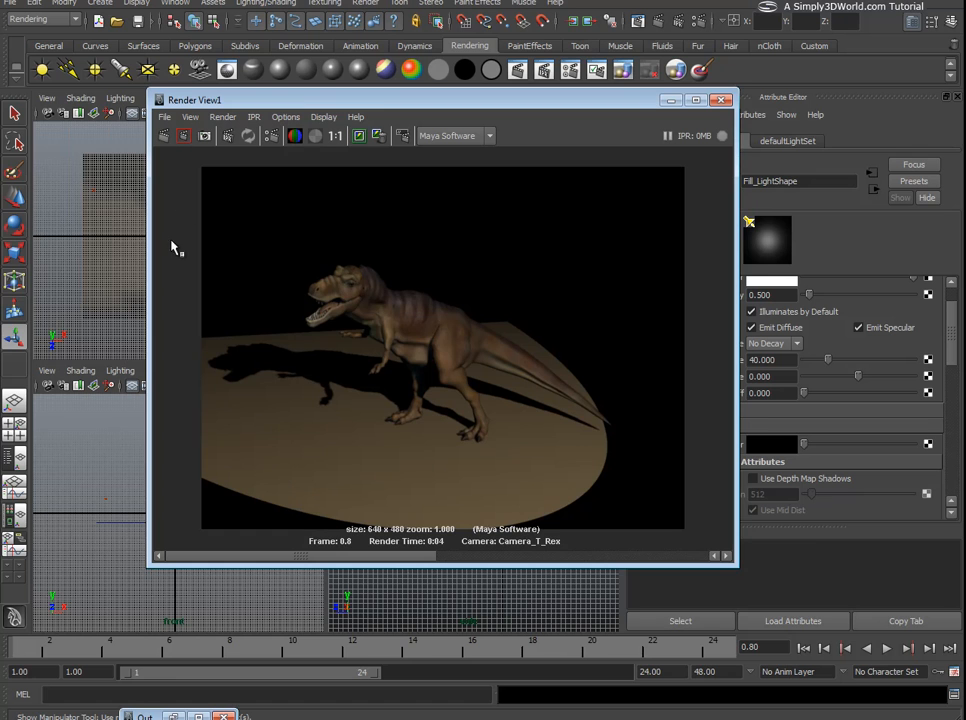
click(164, 137)
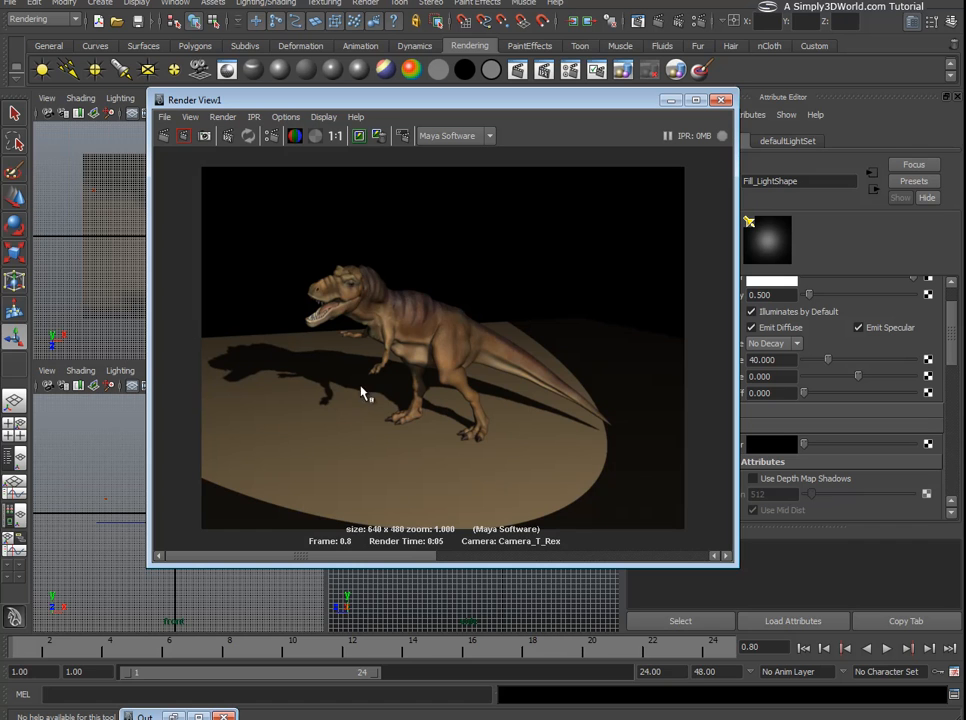
Step: Compare the fill-light render with the previously kept image, keep the new one and minimize Render View
click(463, 557)
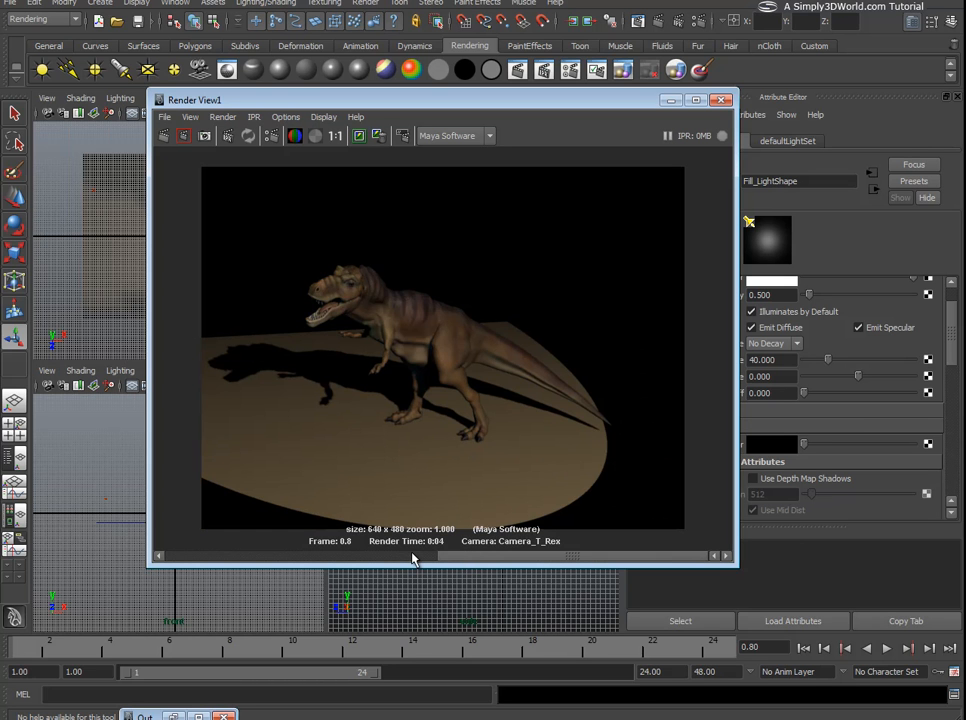
click(418, 557)
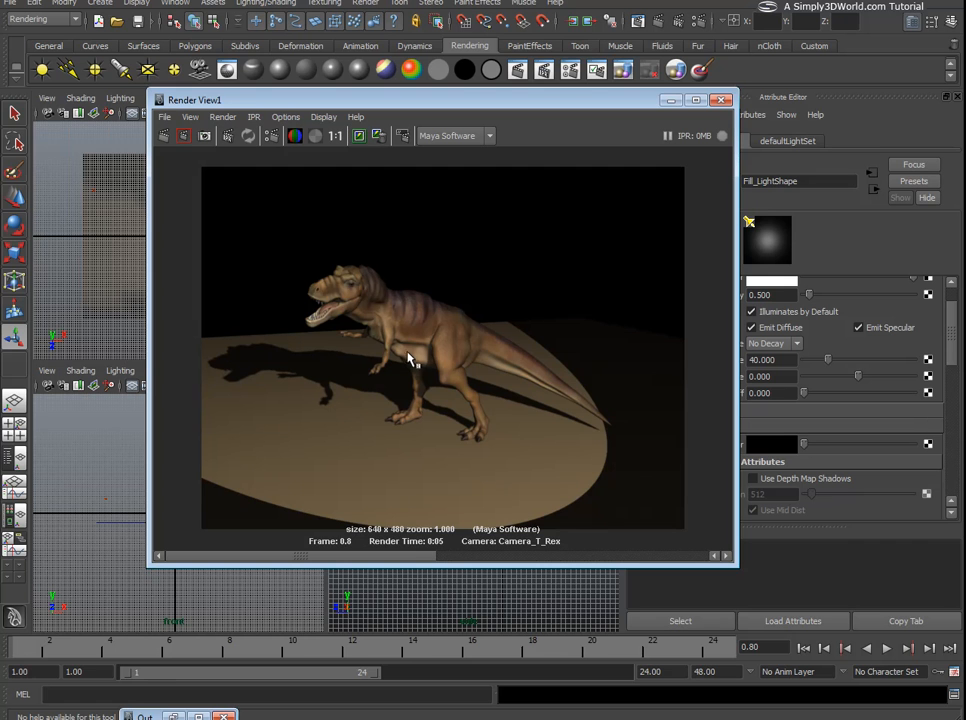
click(359, 136)
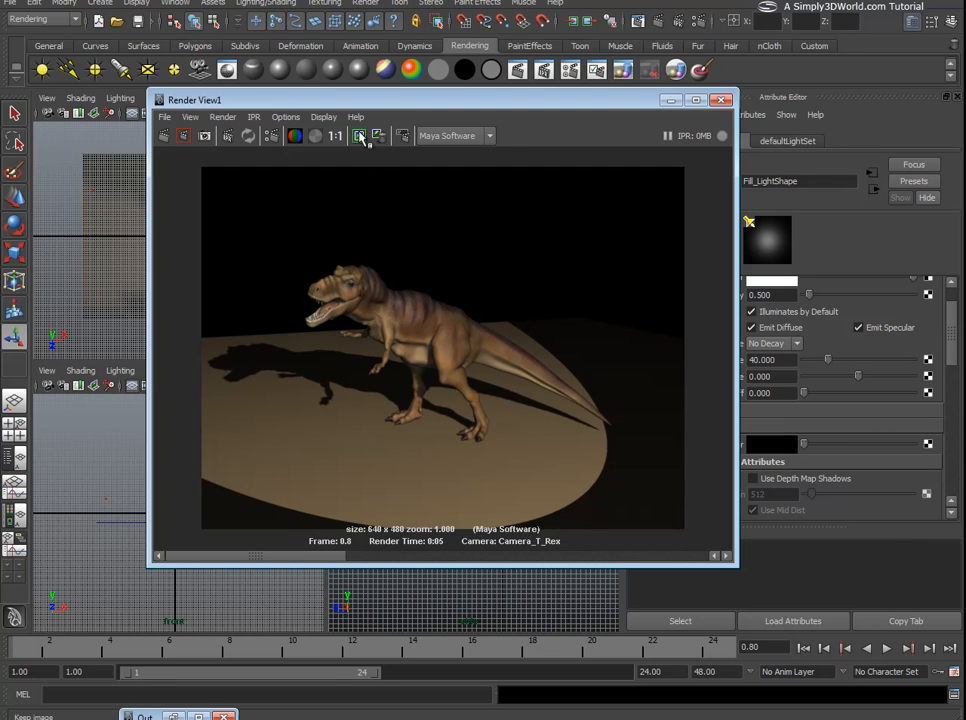
click(670, 103)
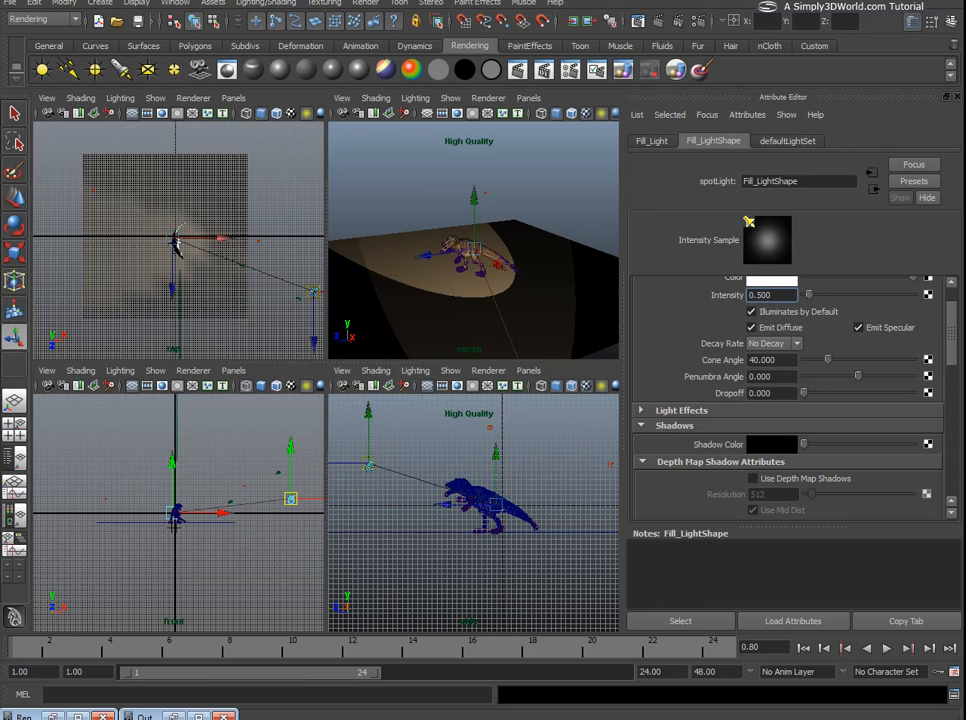
Step: Select Rim_Light1 in the restored Outliner and set its intensity to 0.5
click(143, 716)
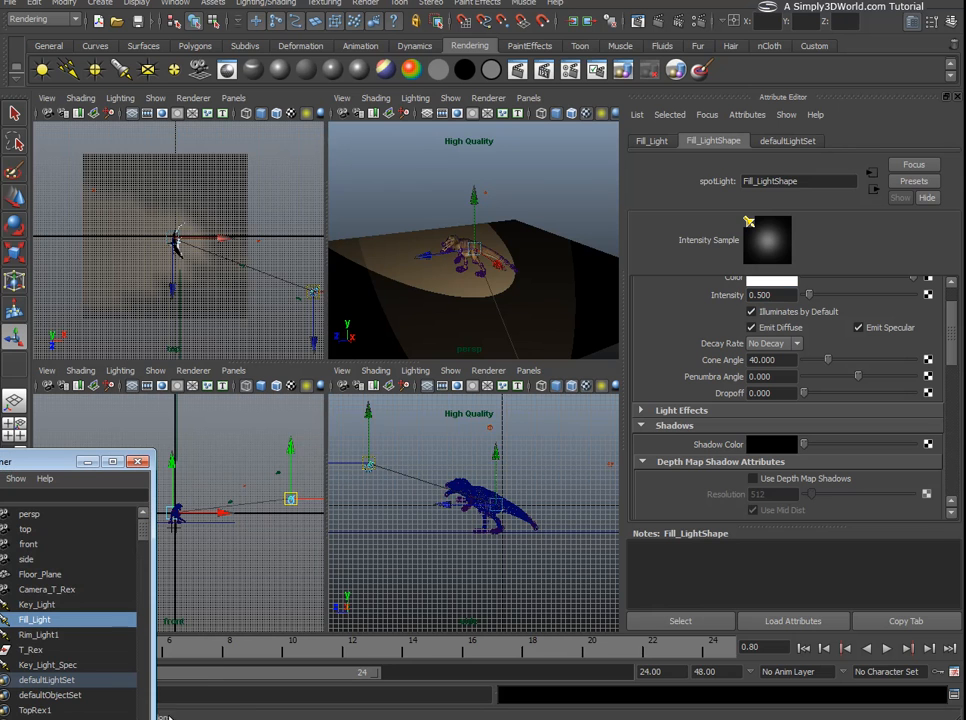
click(78, 637)
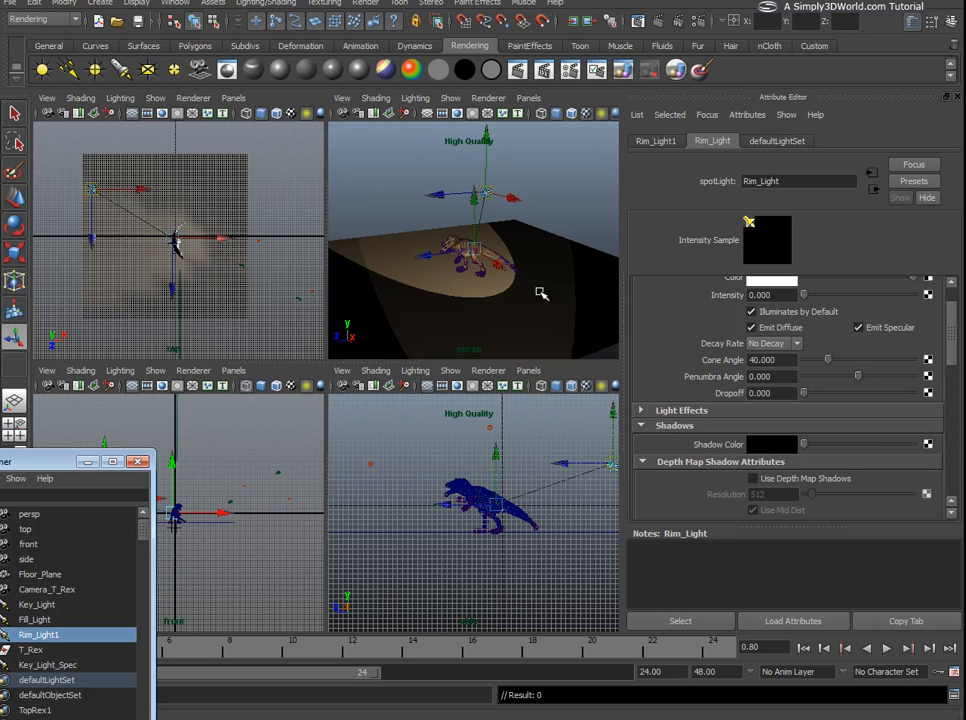
double_click(781, 295)
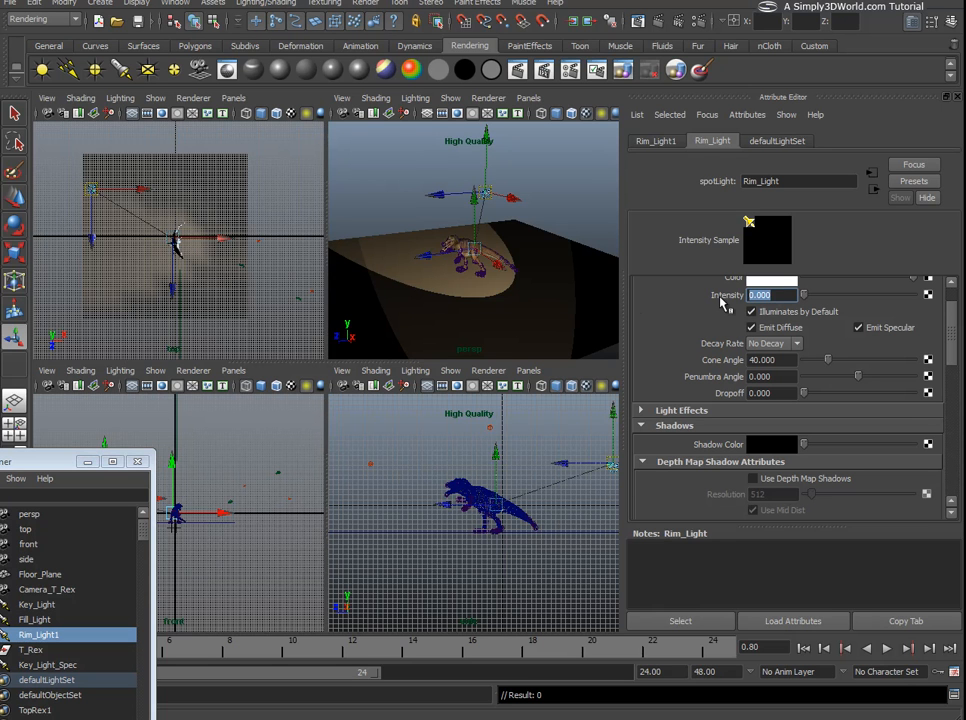
text(.5)
key(Return)
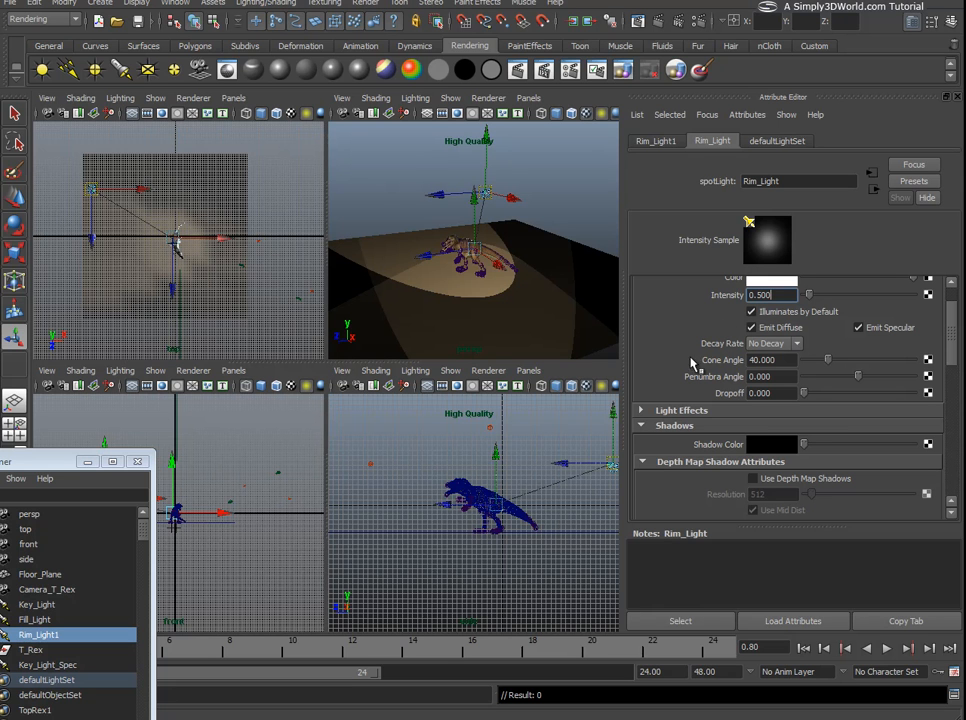
Step: Render the scene with the rim light in Render View and compare it with the kept fill-light image
click(88, 462)
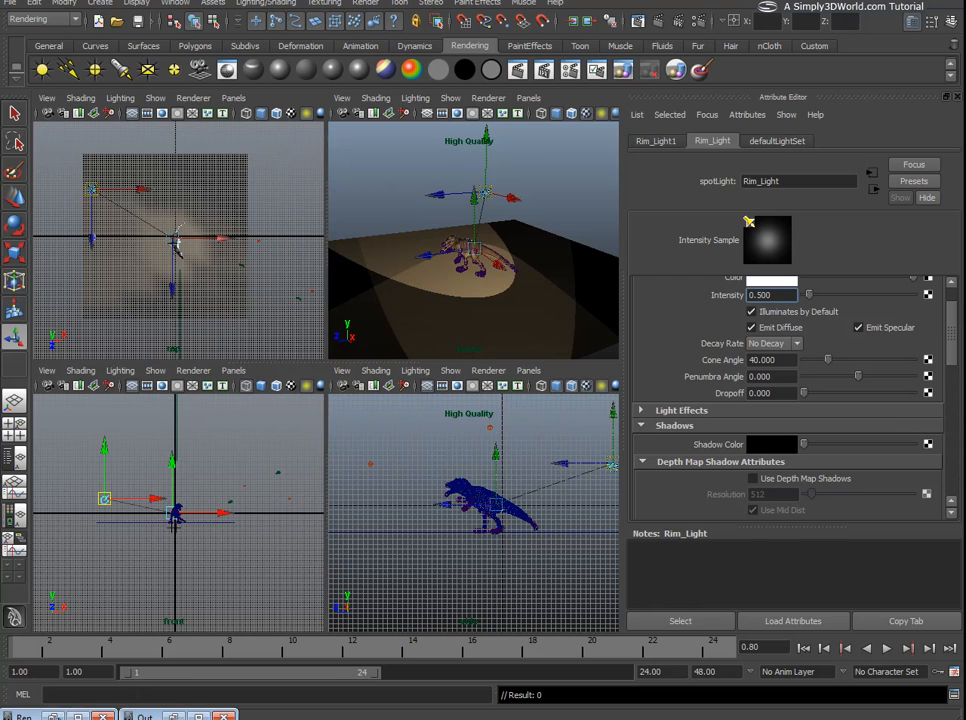
click(52, 716)
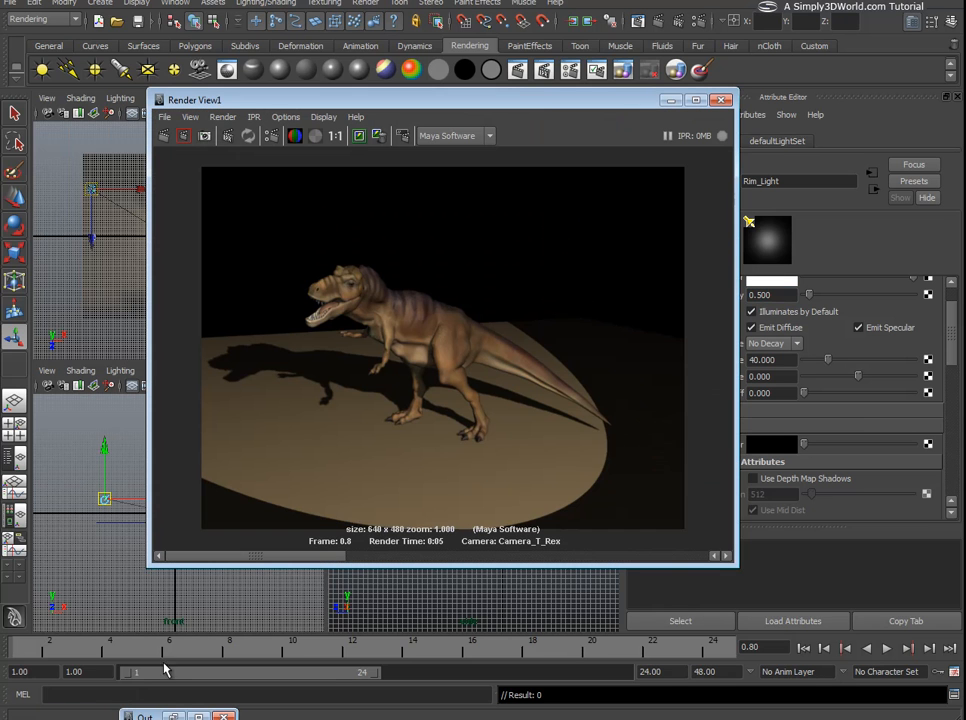
click(165, 138)
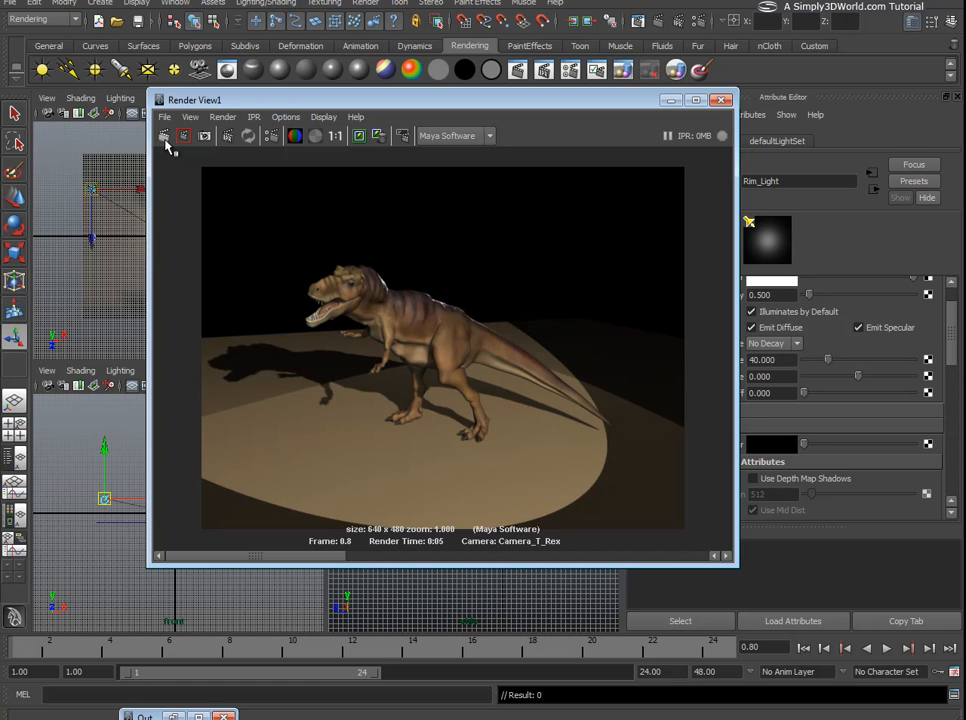
click(409, 557)
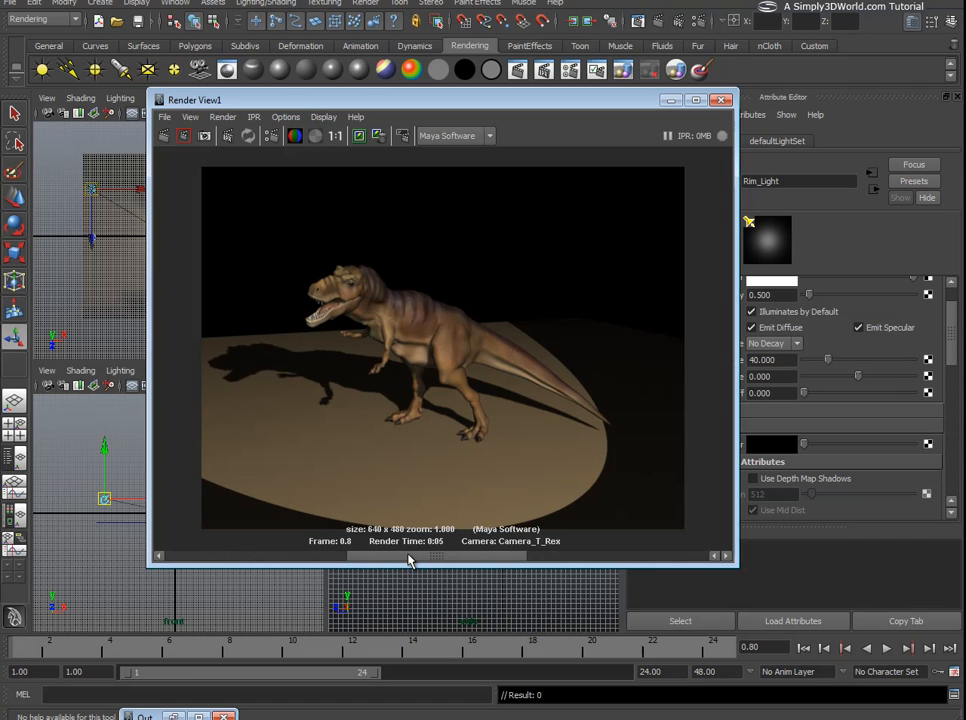
click(336, 557)
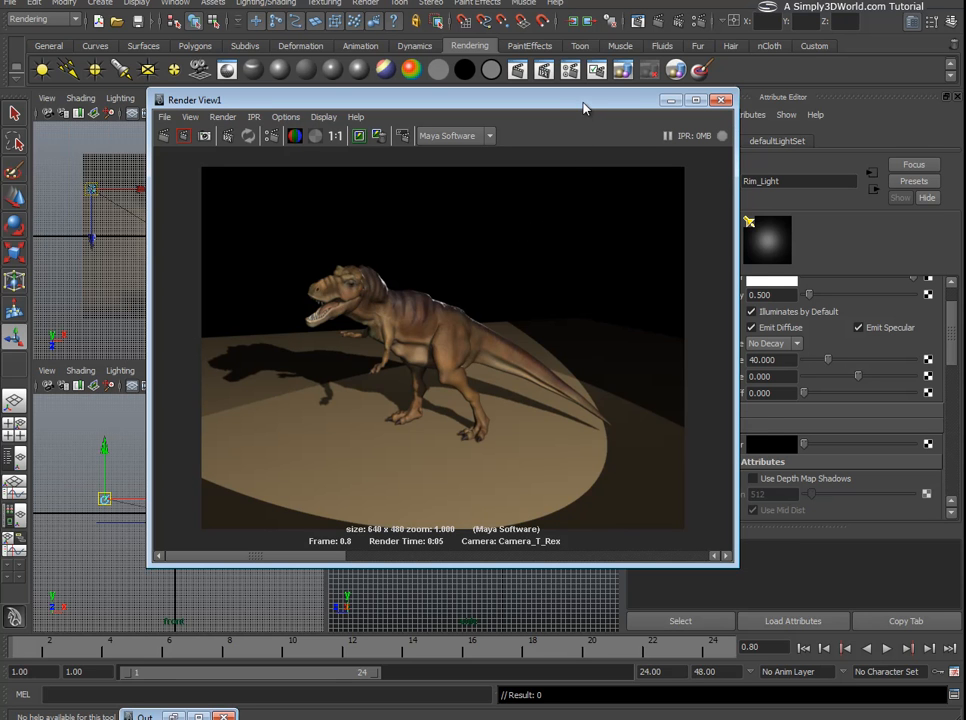
Step: Move Render View clear of the light attributes, enable depth map shadows for Rim_Light and render again
drag(585, 107, 519, 112)
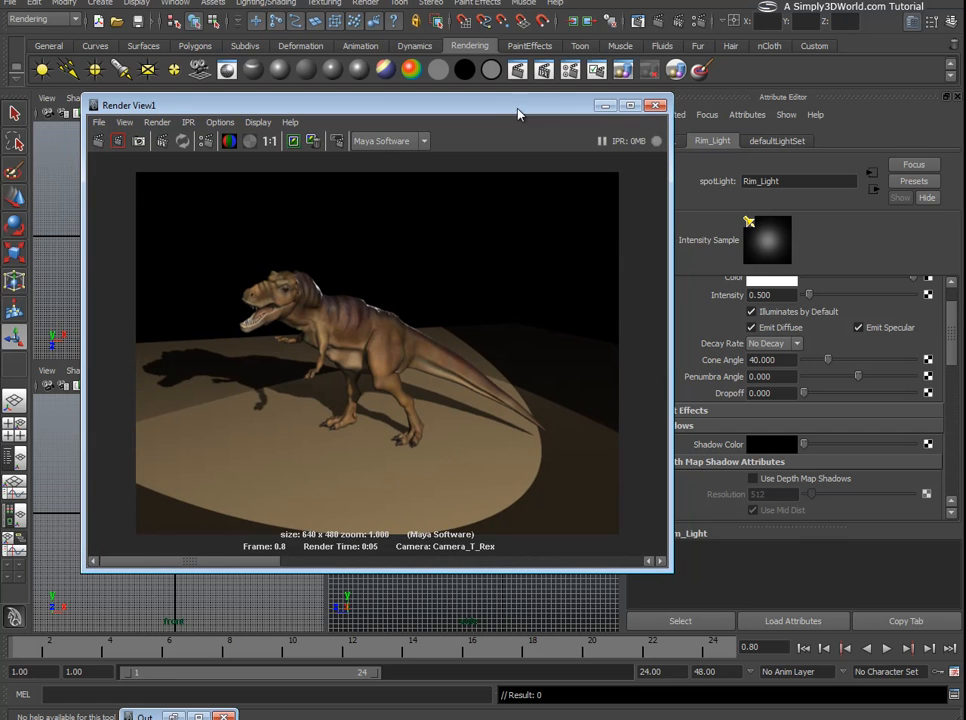
click(754, 481)
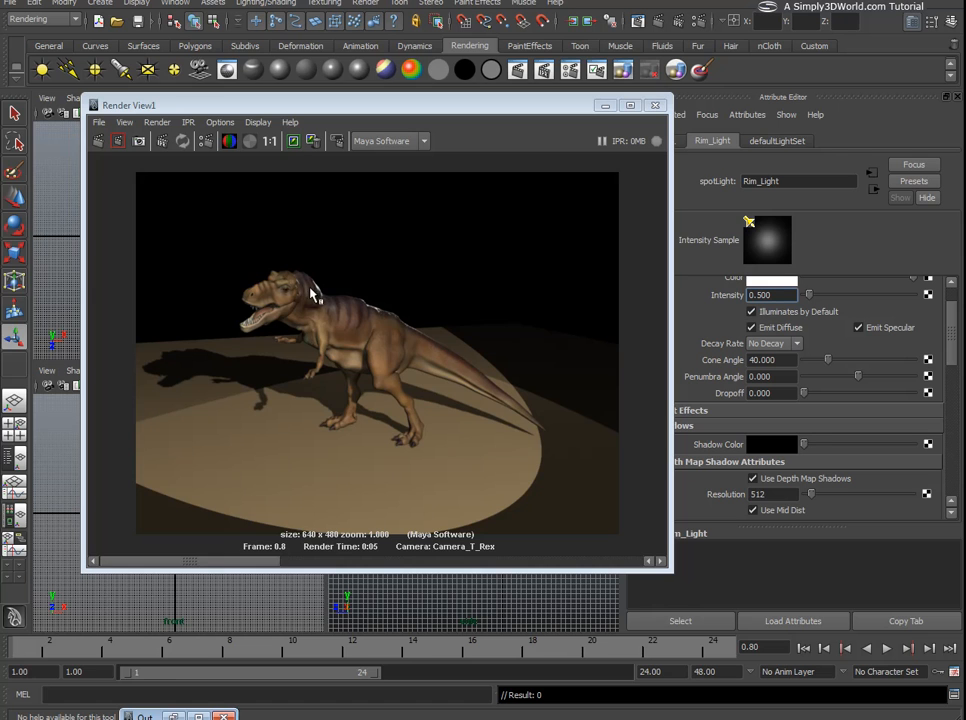
click(99, 142)
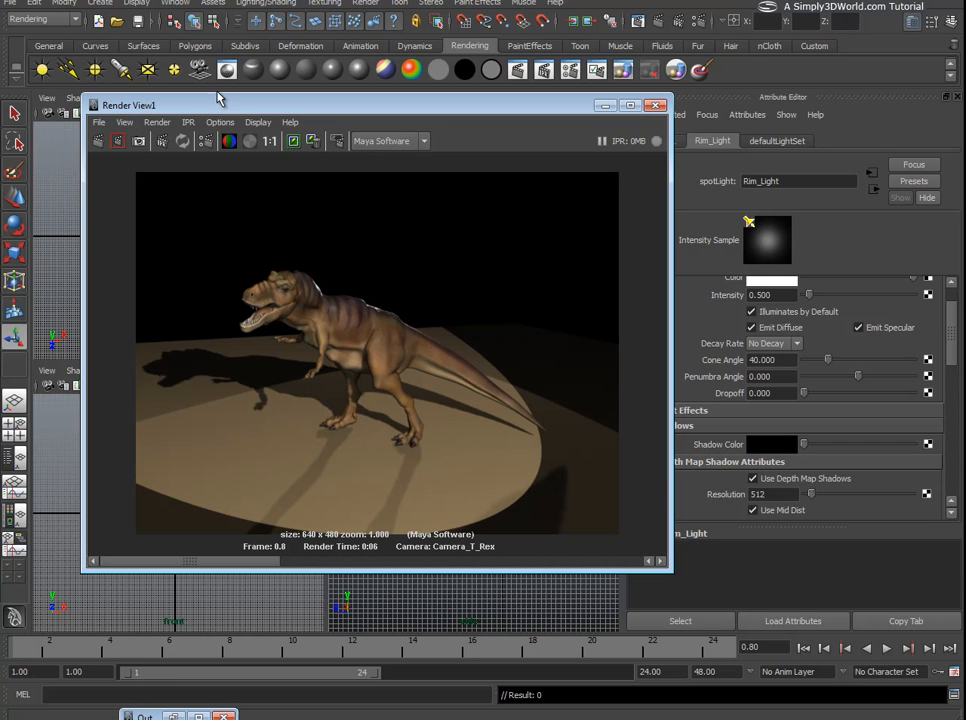
Step: Select Rim_Light1 in the light-centric light linking editor, disable Illuminates by Default for it and close the editor
click(268, 4)
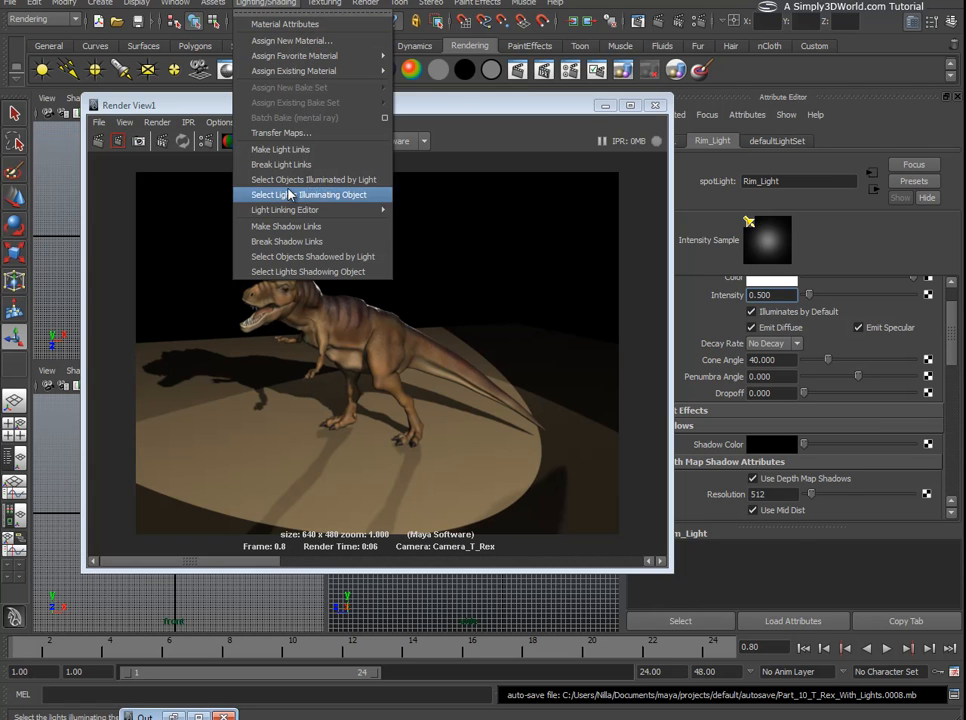
mouse_move(295, 212)
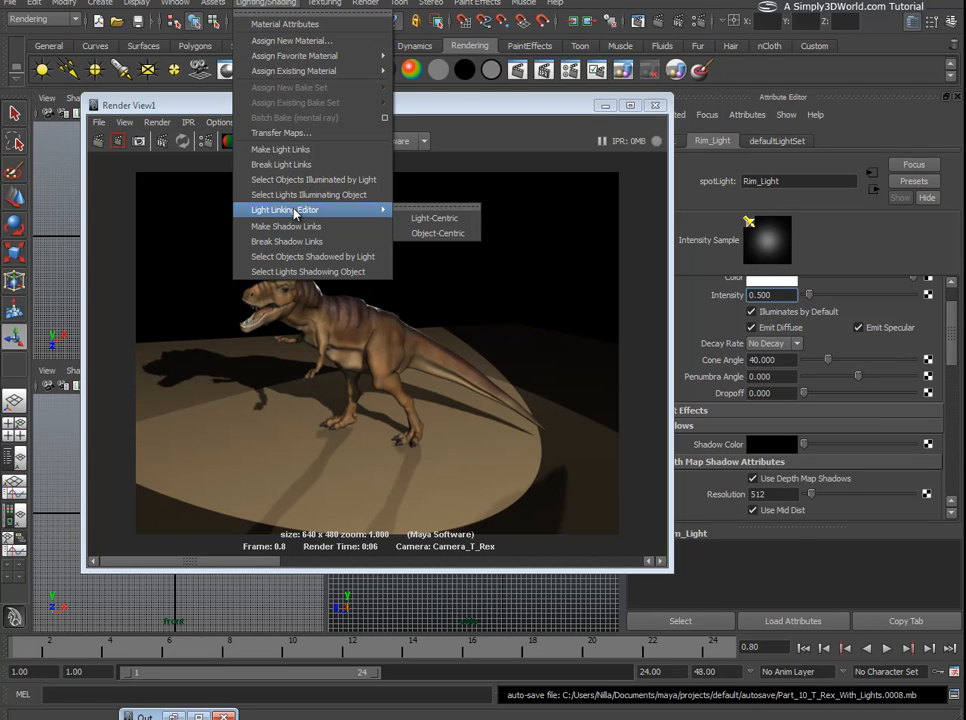
click(432, 218)
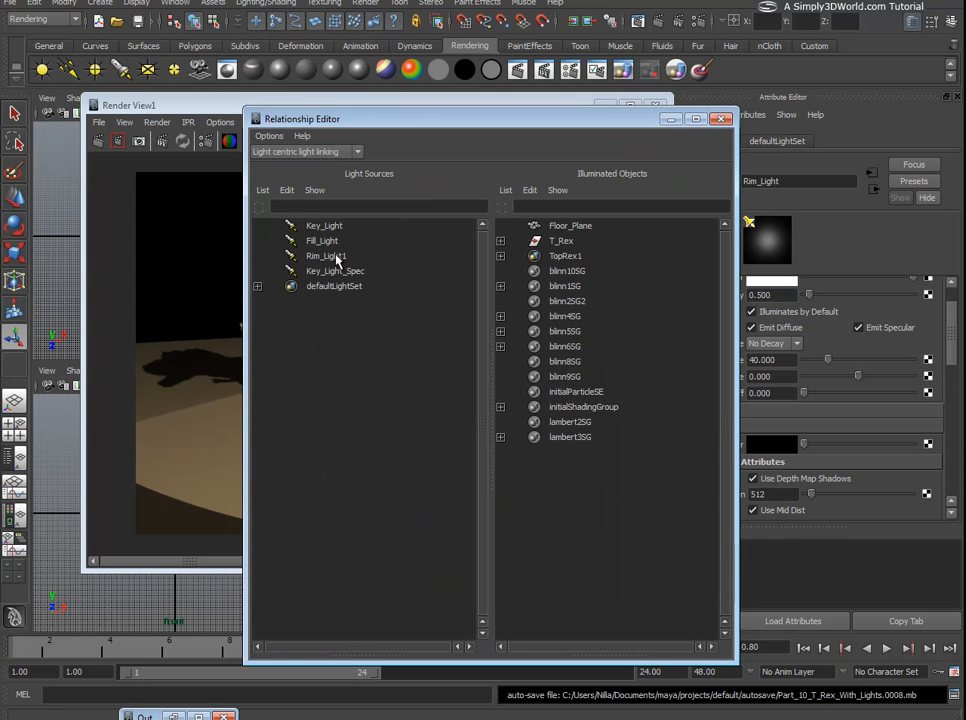
click(326, 256)
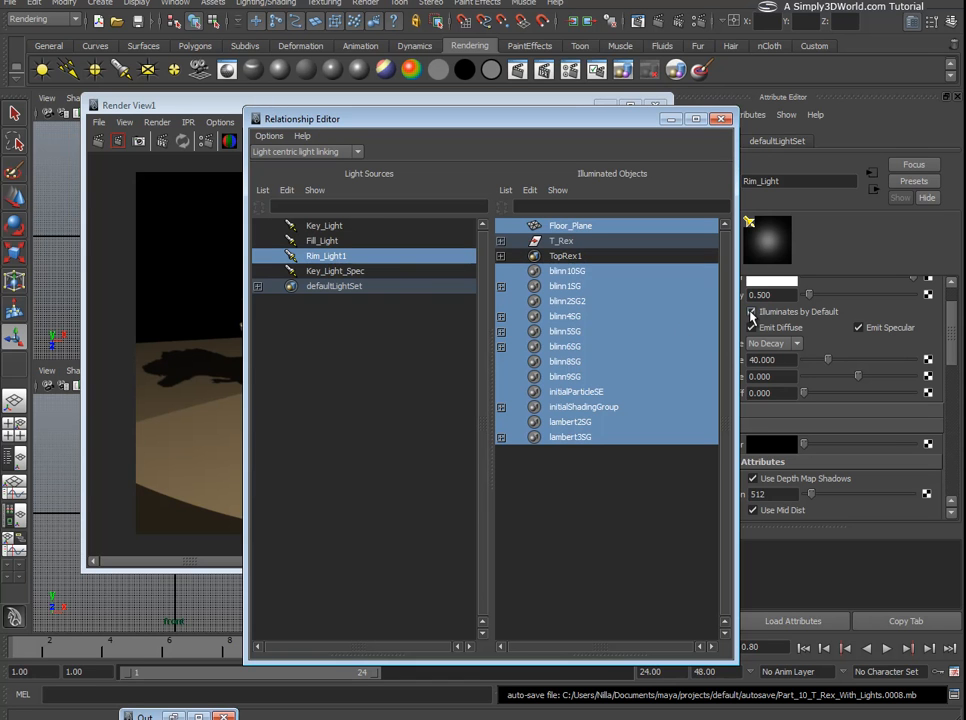
click(752, 313)
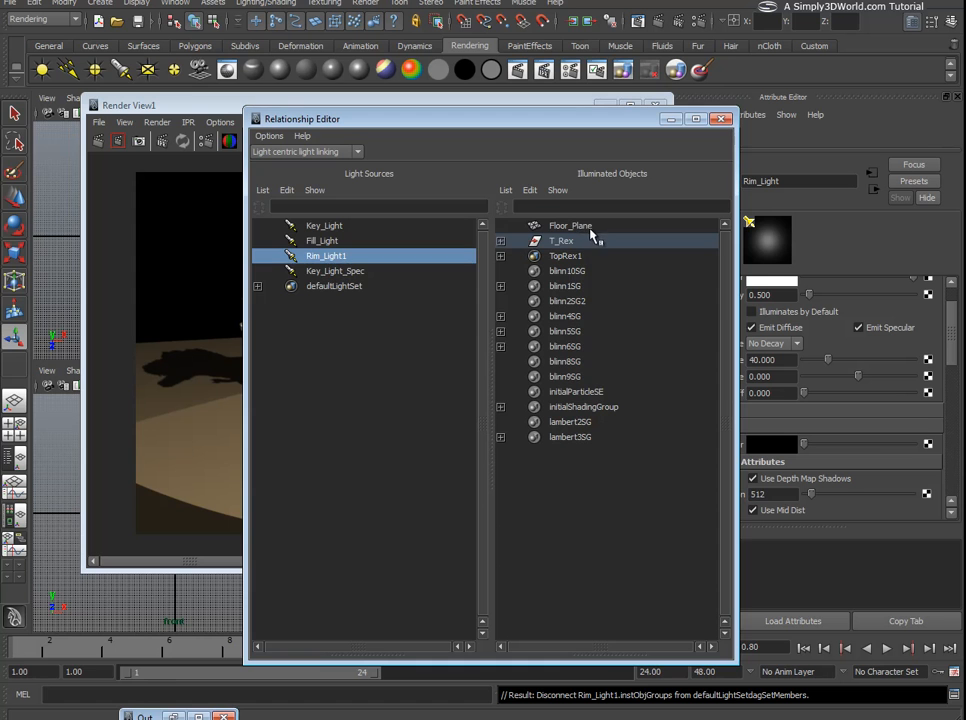
click(722, 119)
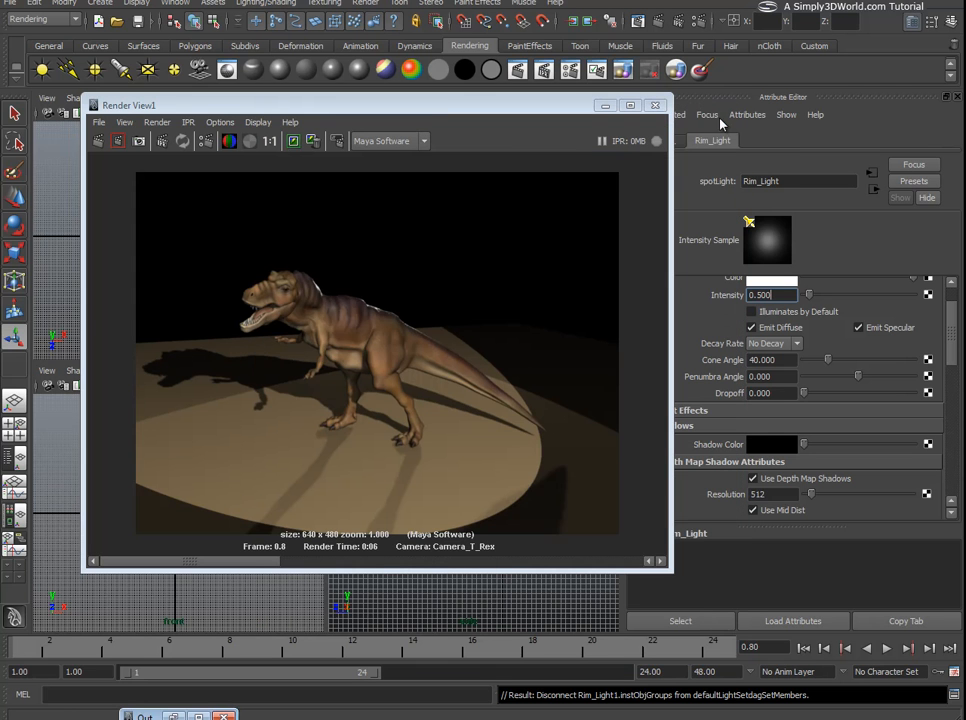
Step: Render the scene with the changed rim light linking and keep the image in Render View
click(97, 141)
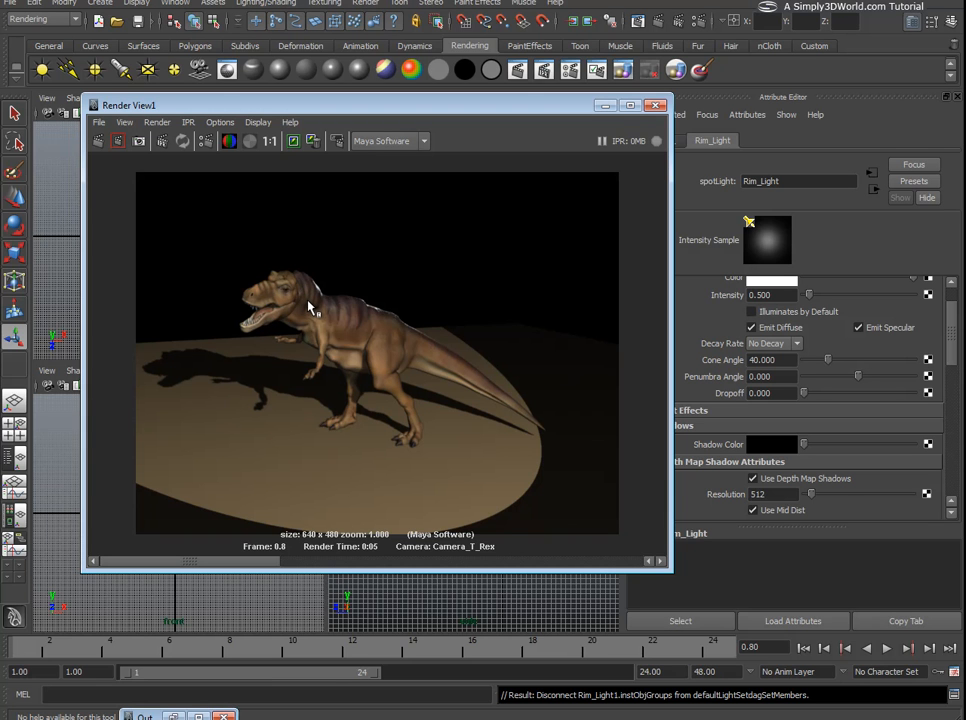
click(295, 142)
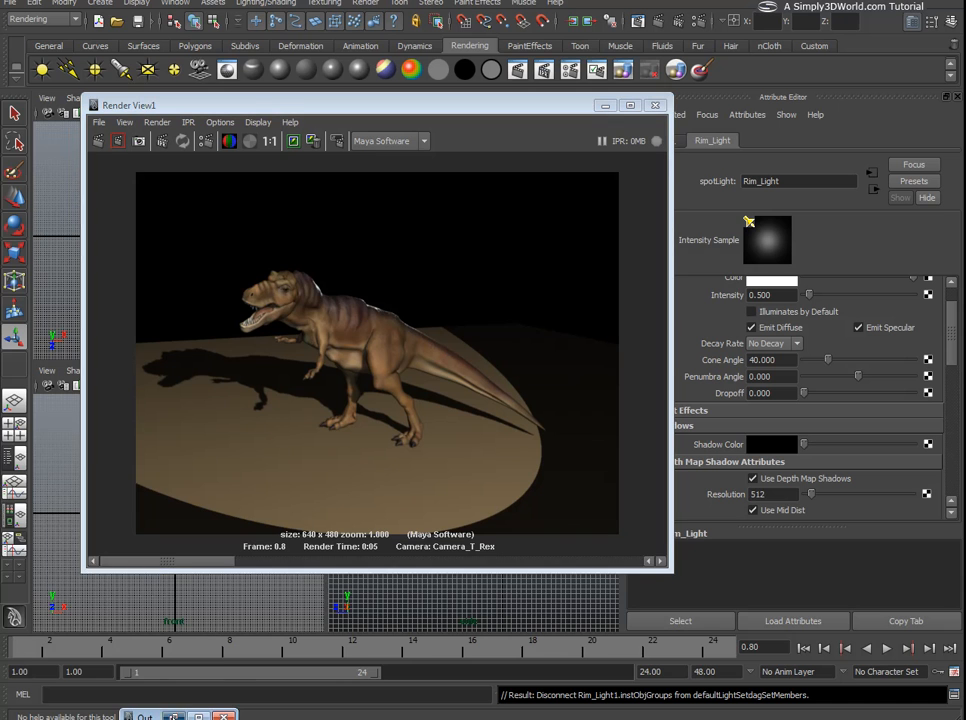
Step: Select Key_Light_Spec in the Outliner, set its intensity to 1.5 and disable Emit Diffuse so it emits only specular light
click(173, 716)
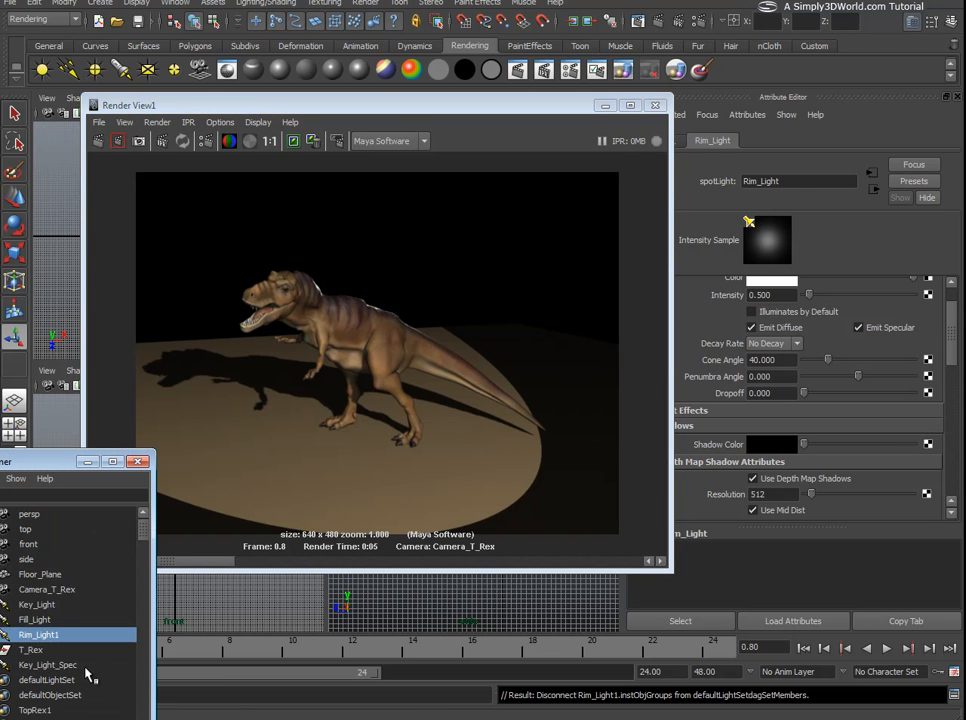
click(45, 665)
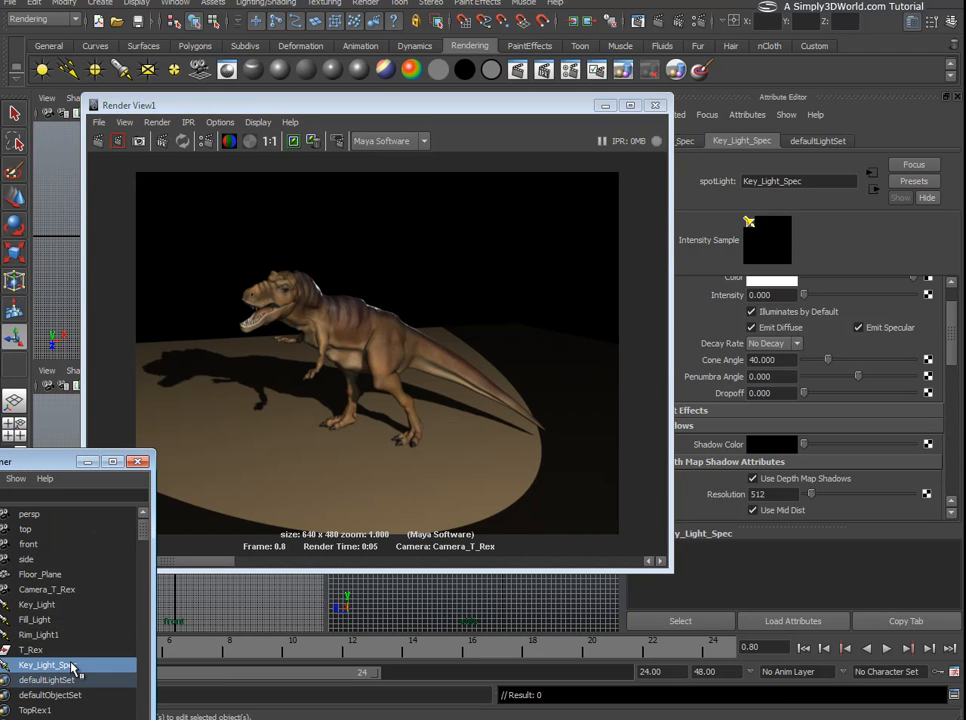
click(606, 107)
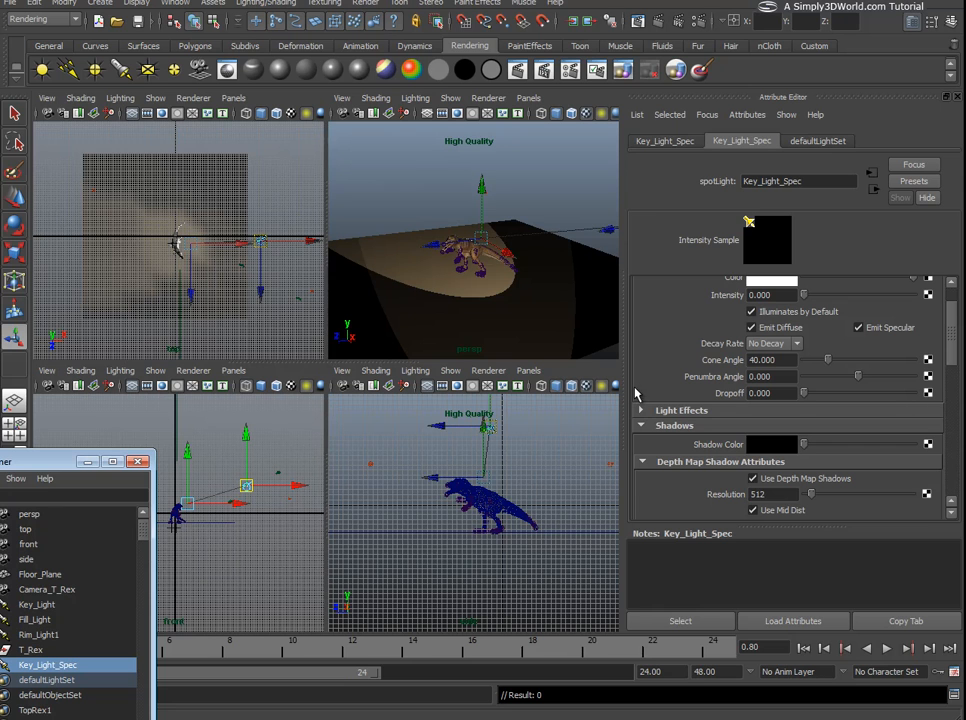
drag(786, 295, 719, 299)
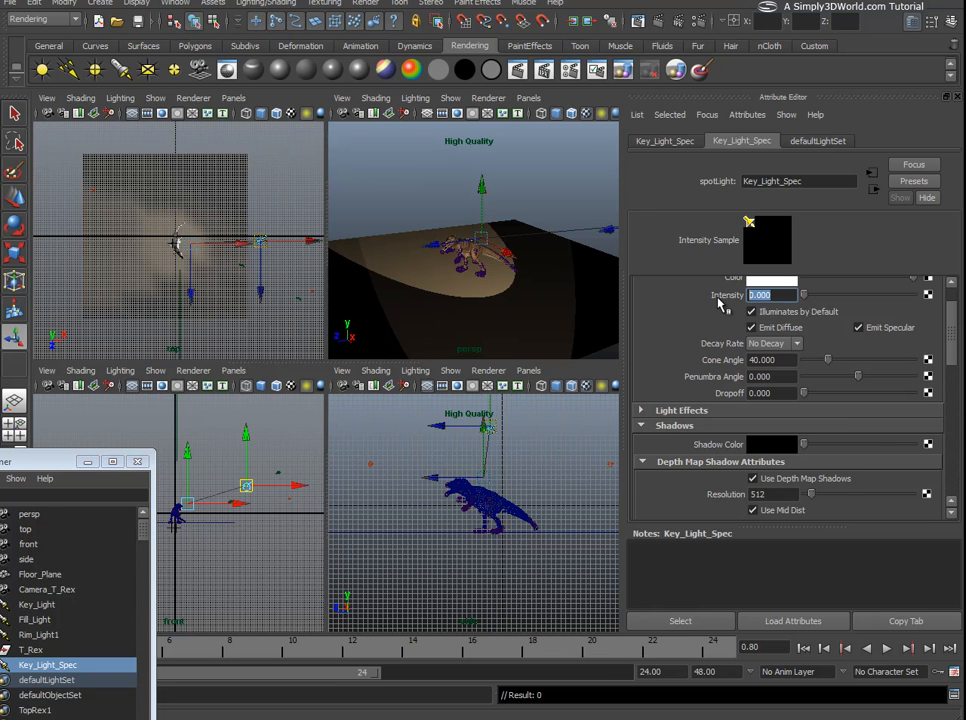
text(1.5)
key(Return)
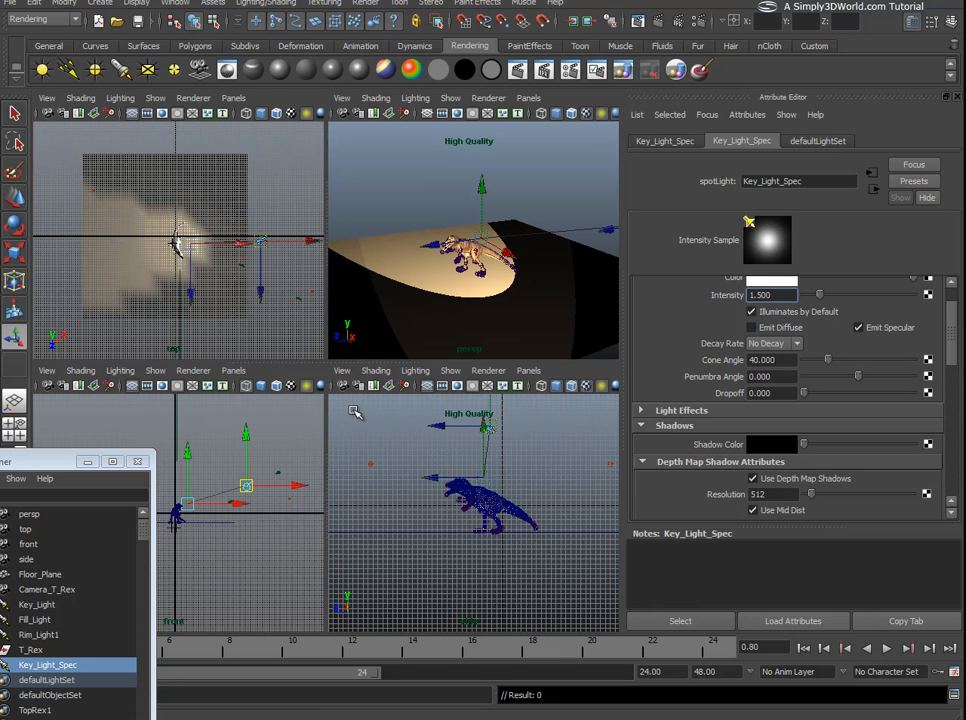
Step: Minimize the Outliner, restore Render View and render the scene with the specular key light
click(87, 461)
click(84, 714)
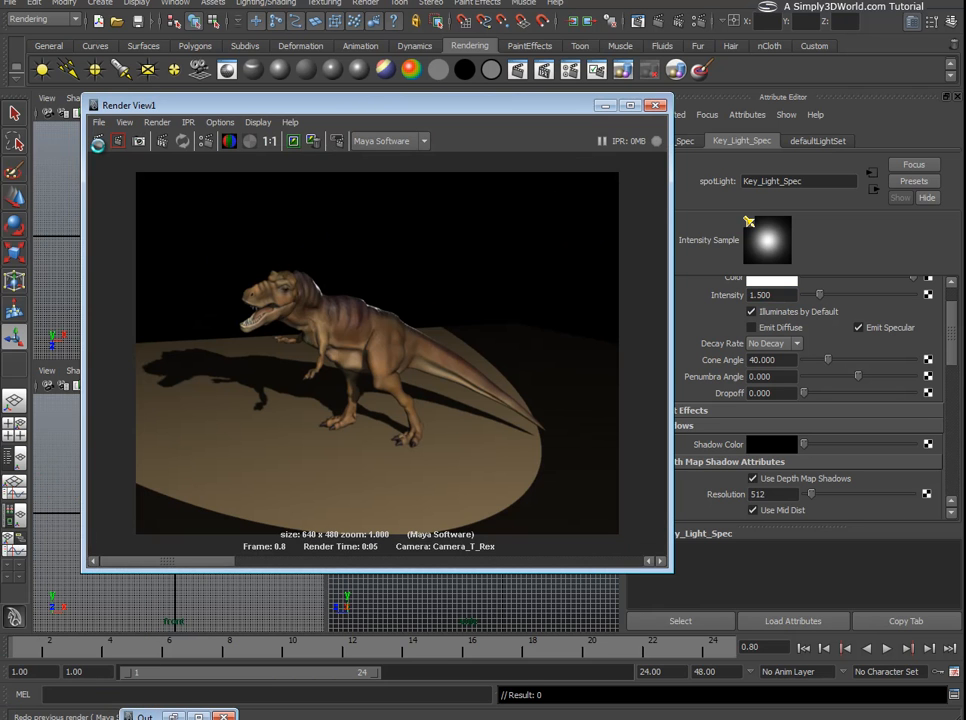
click(98, 142)
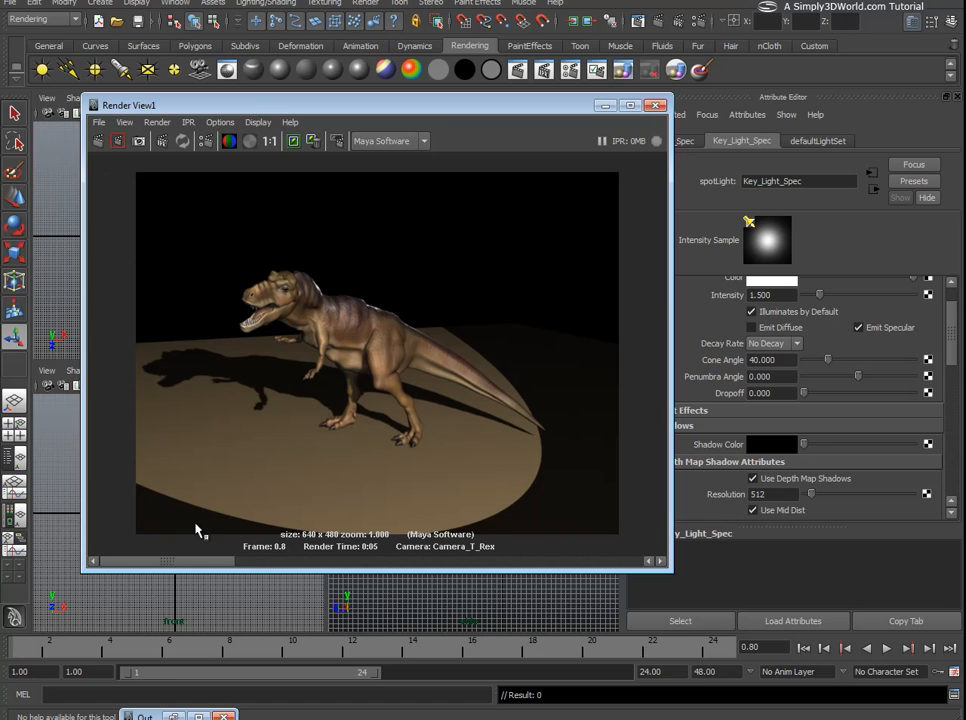
Step: Compare the new specular render with the kept key, fill and rim light images in Render View
click(245, 563)
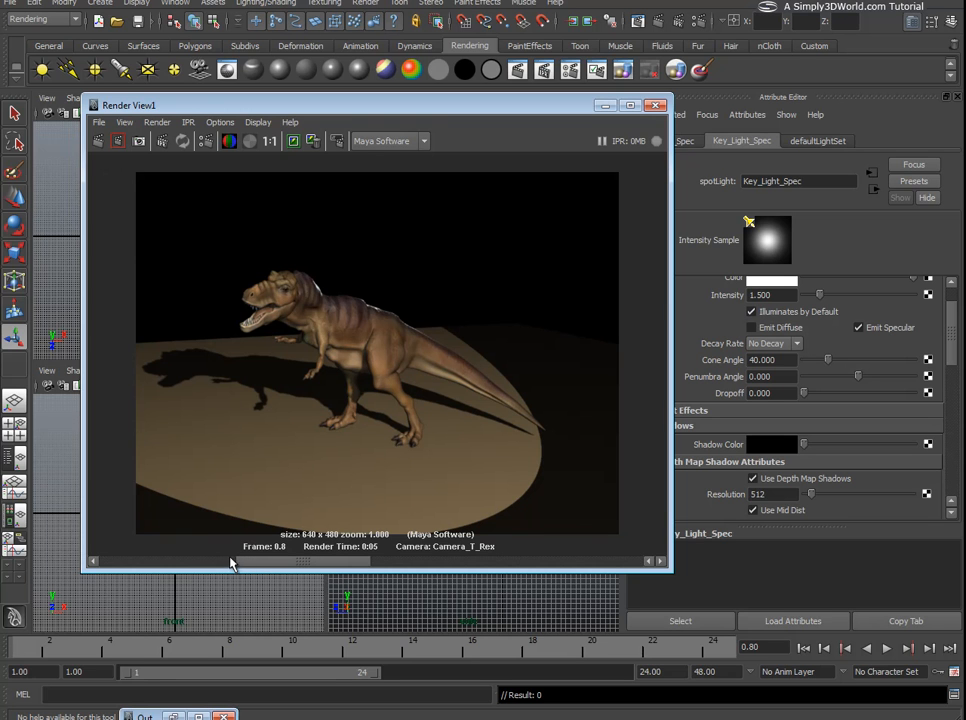
click(226, 563)
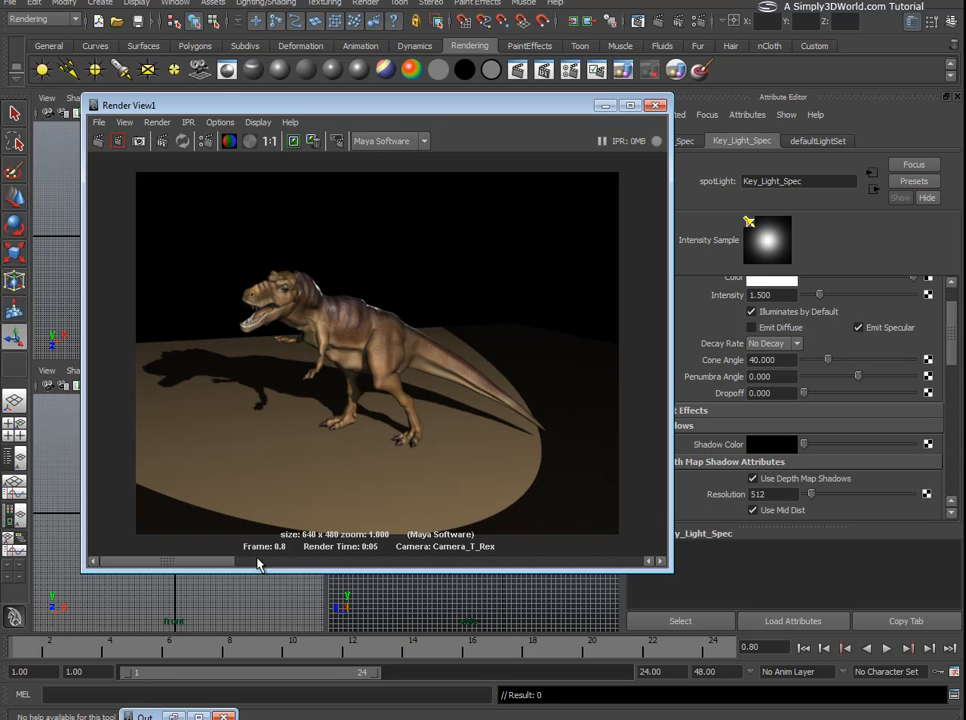
click(625, 562)
click(632, 563)
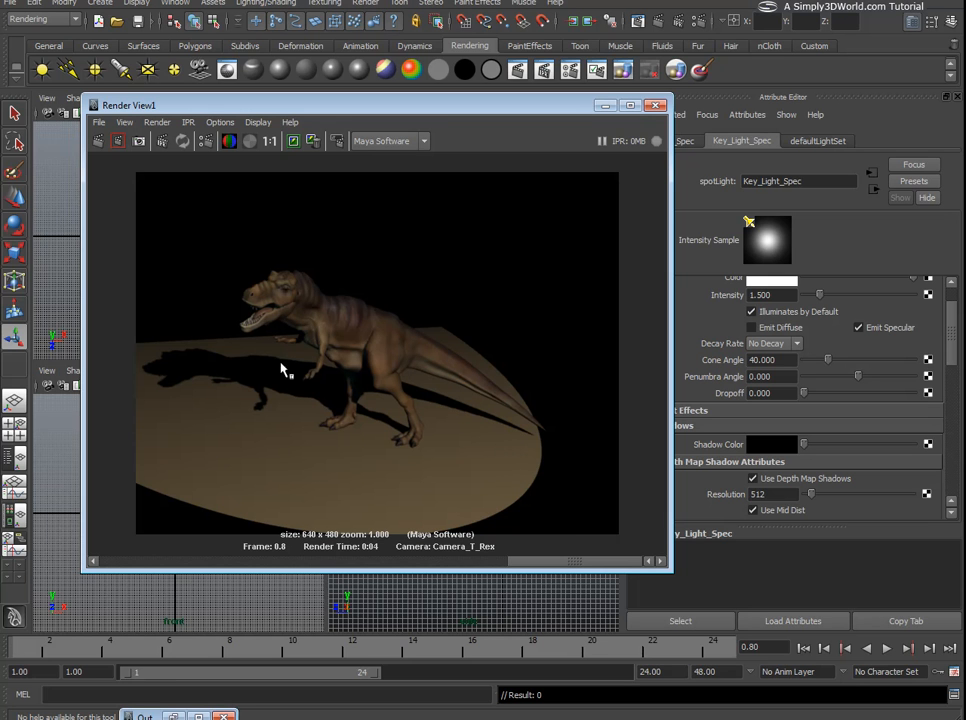
click(484, 565)
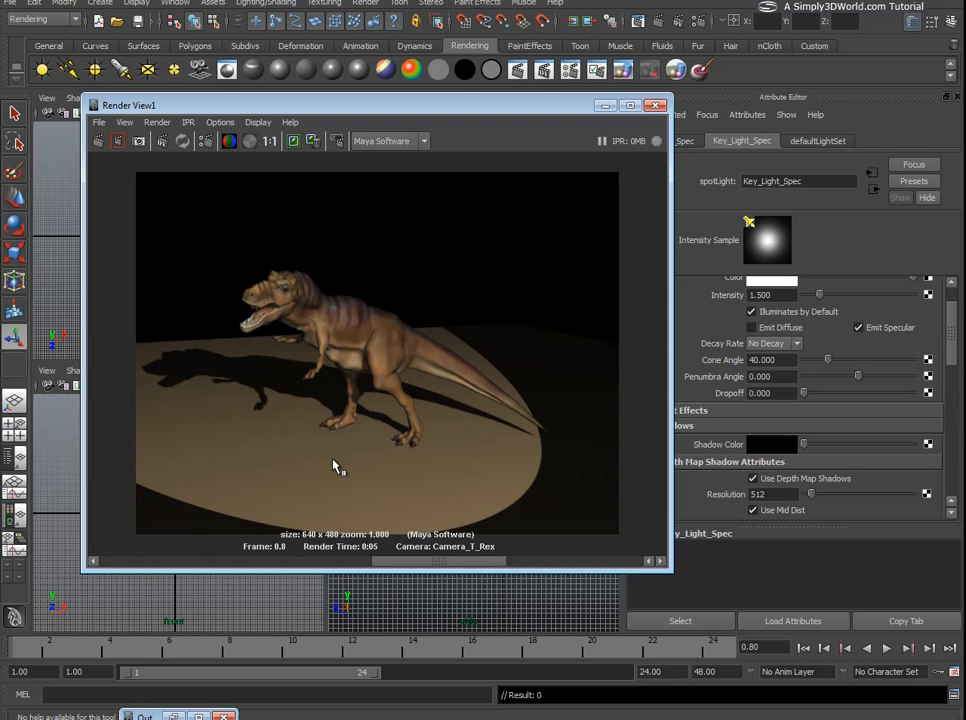
click(339, 562)
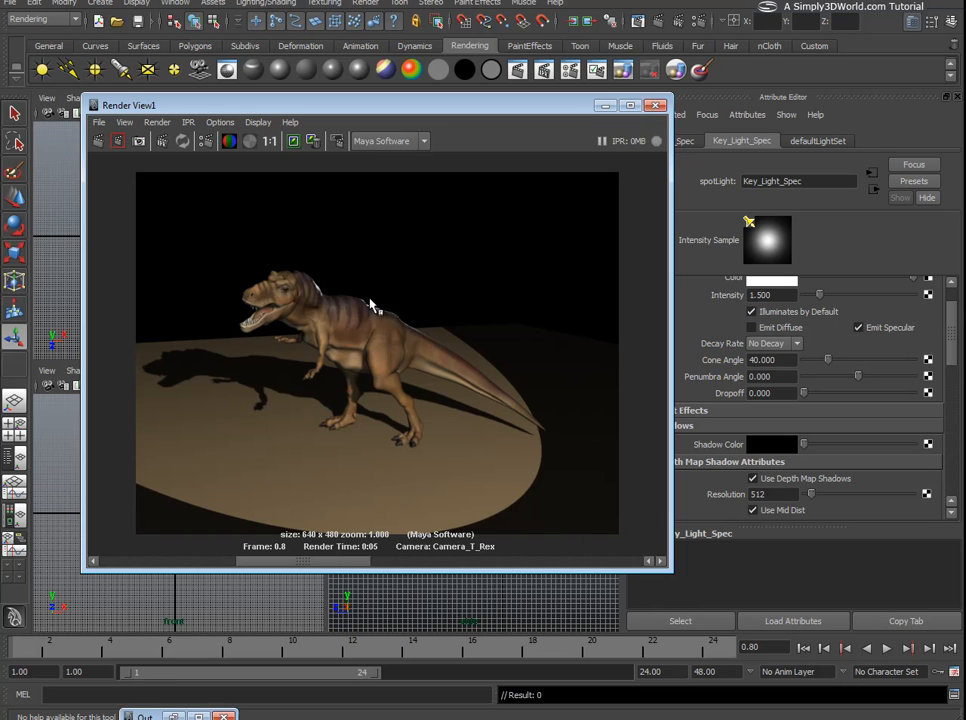
click(210, 565)
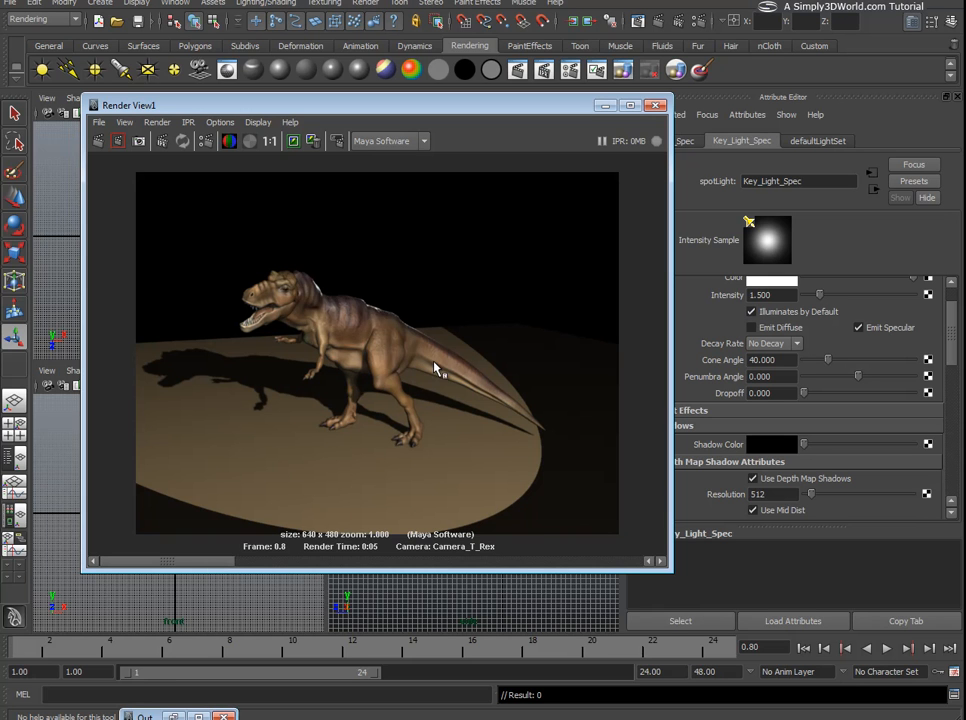
click(268, 563)
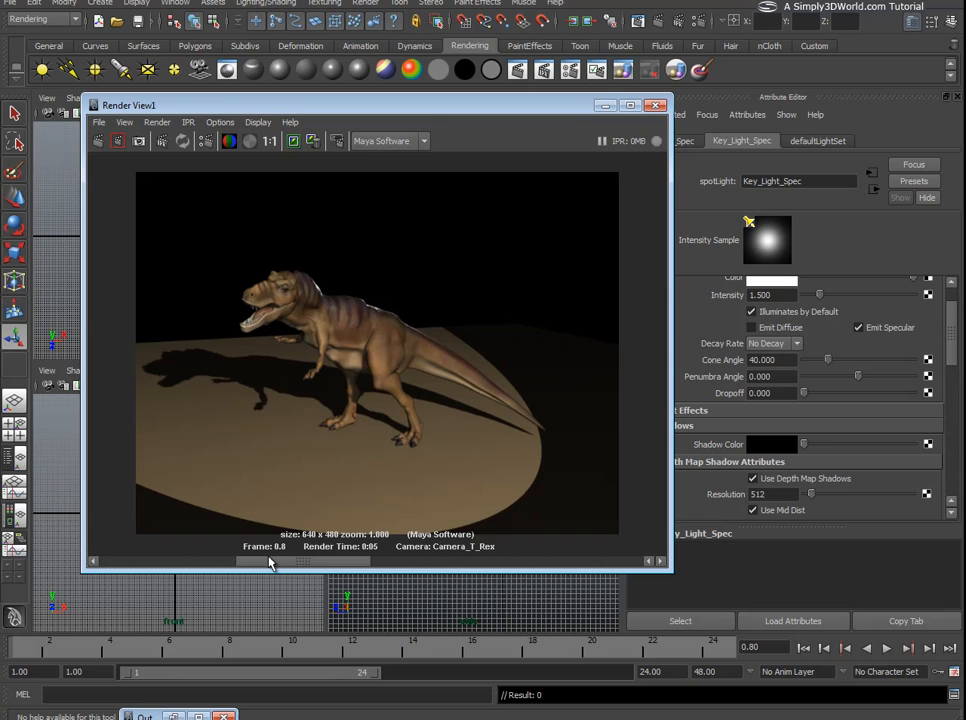